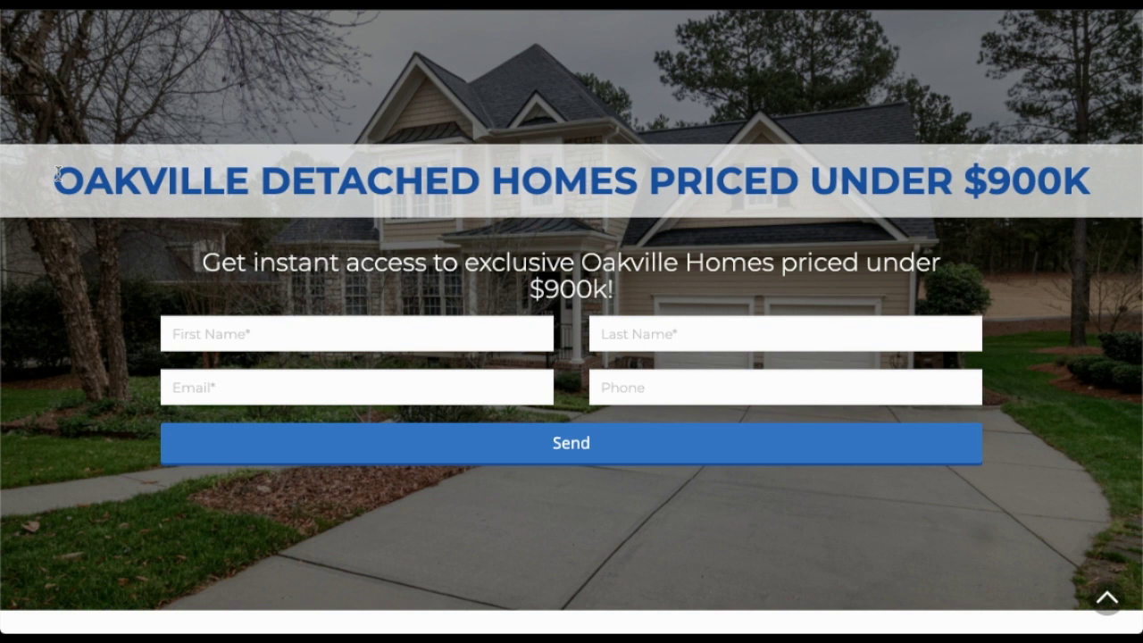
Examine the headline and the first name, last name, email and phone fields on the sample Oakville landing page
left_click_drag(59, 178, 645, 184)
left_click(653, 185)
left_click(314, 327)
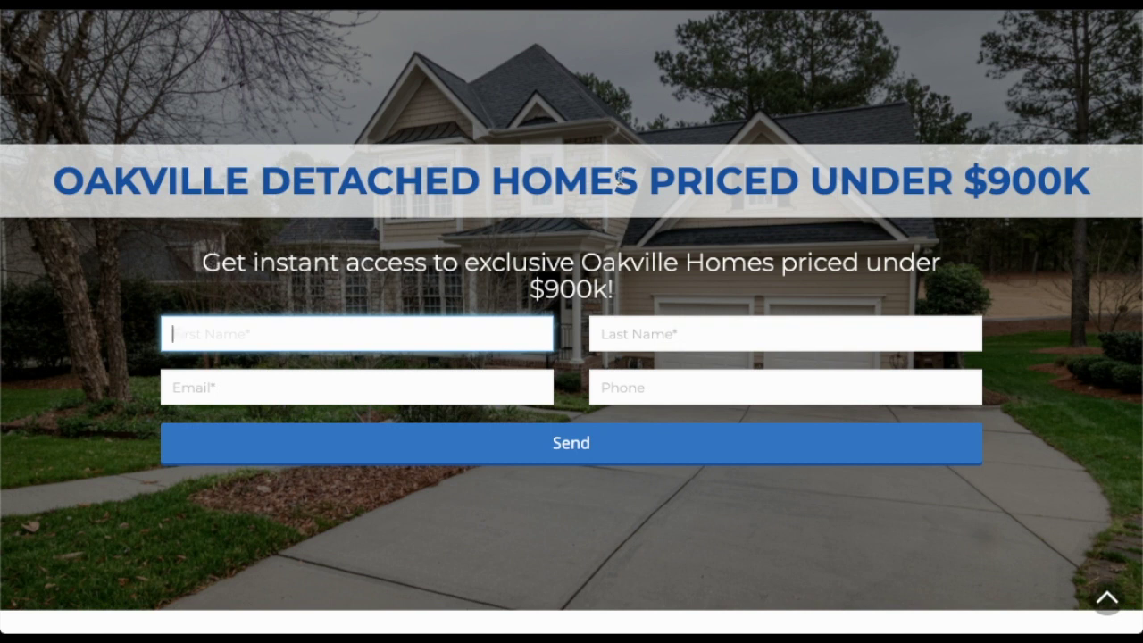
left_click(628, 336)
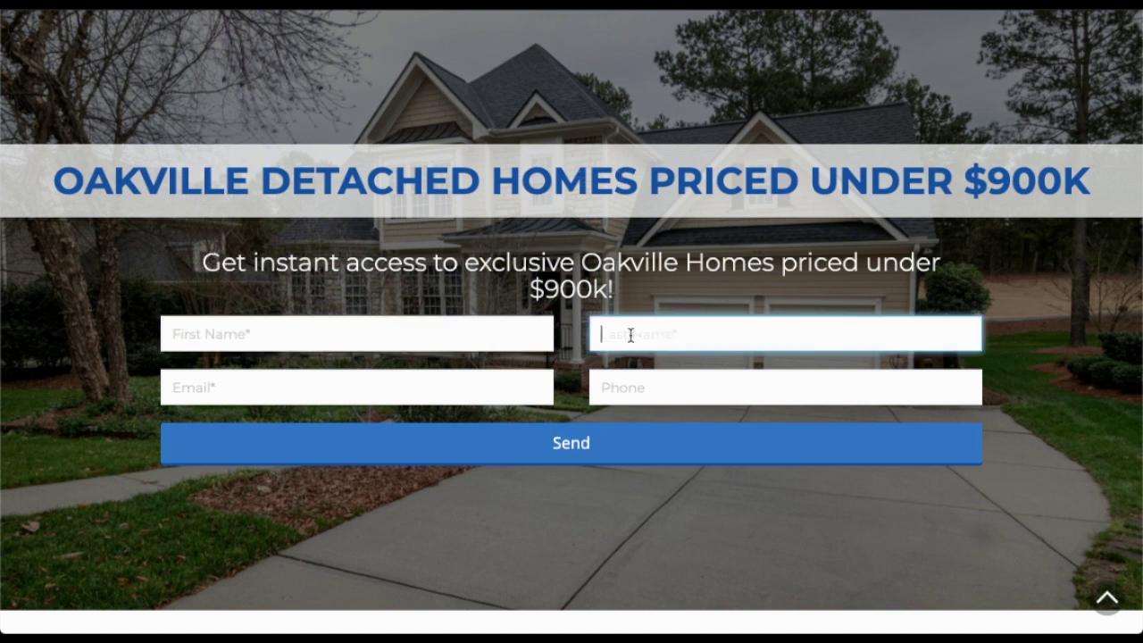
left_click(375, 413)
left_click(670, 399)
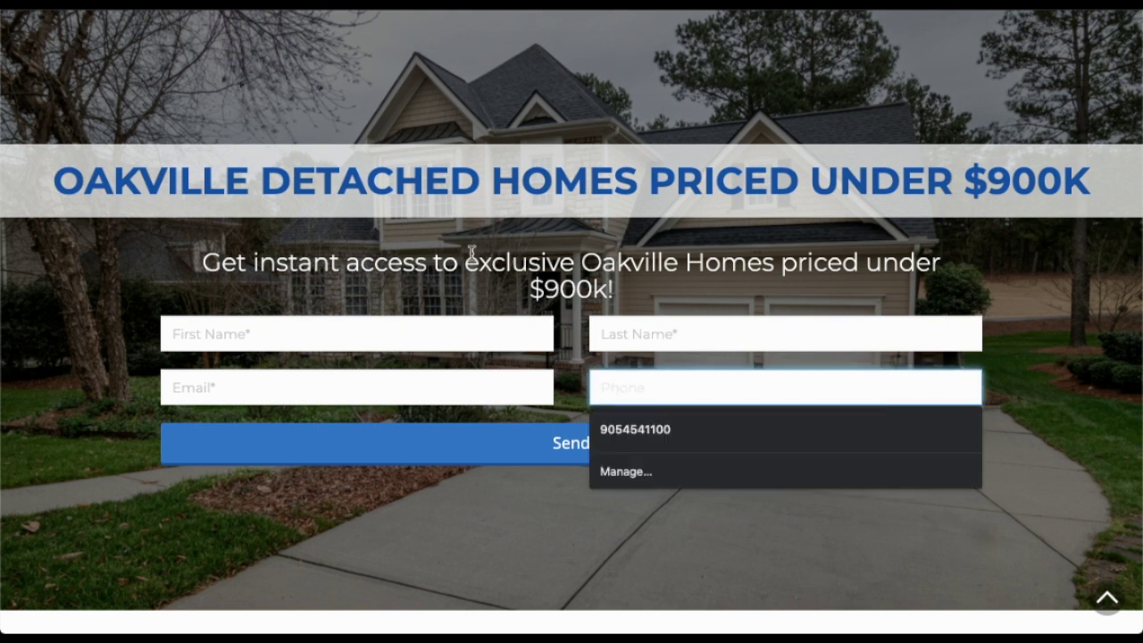
left_click(451, 229)
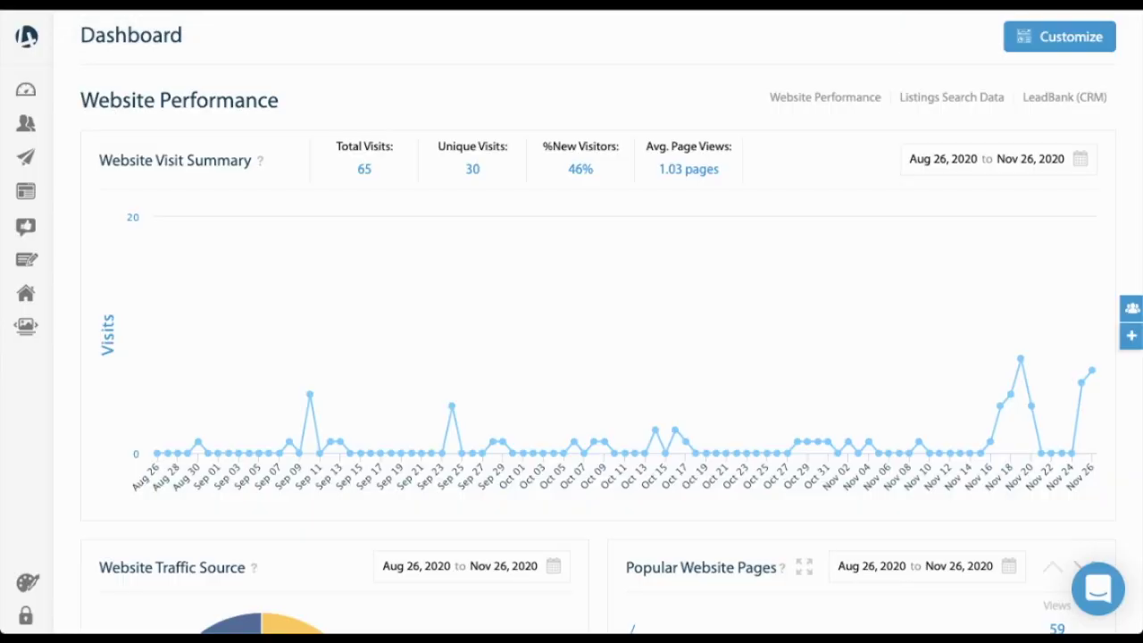
In the Web4Realty website page manager, add a hidden content page named "Oakville Replica"
mouse_move(43, 207)
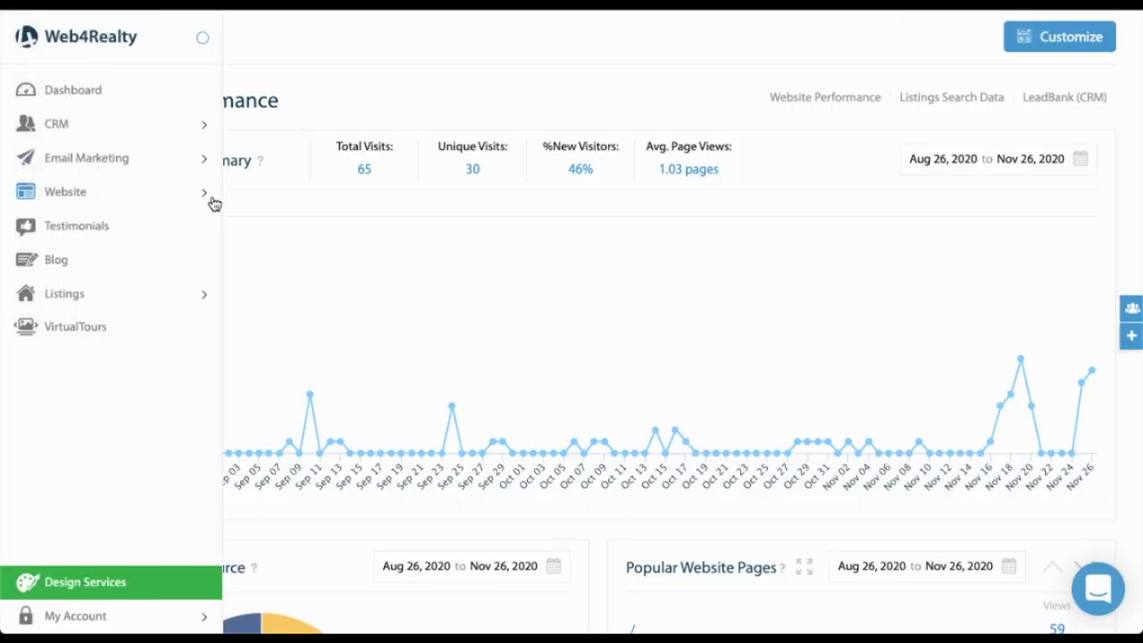
left_click(210, 202)
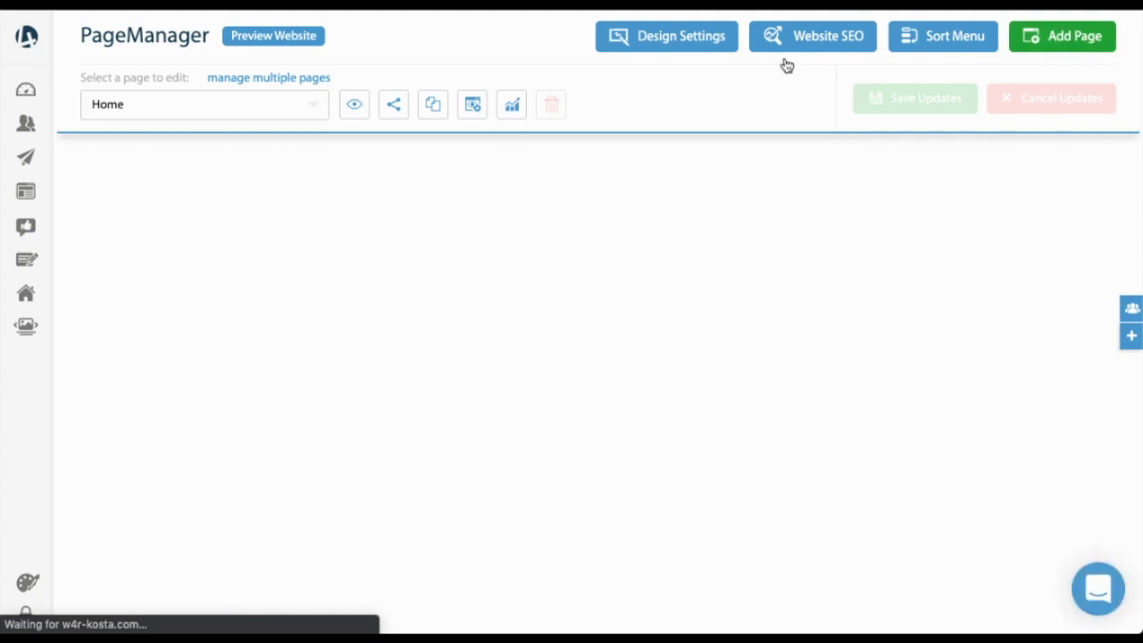
left_click(1106, 39)
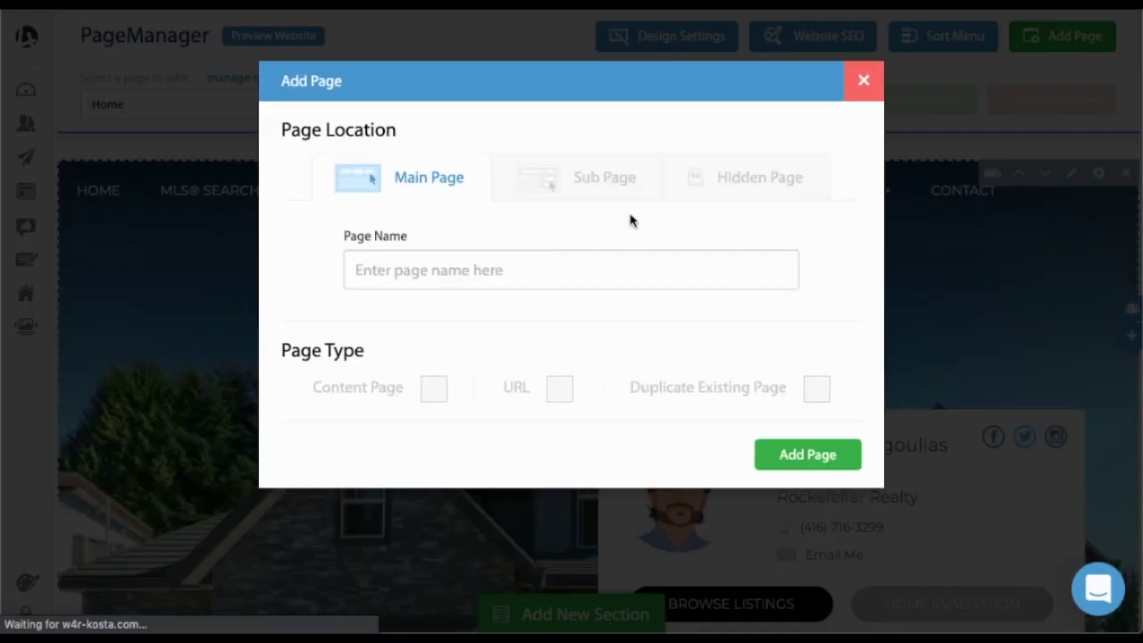
left_click(698, 179)
left_click(517, 259)
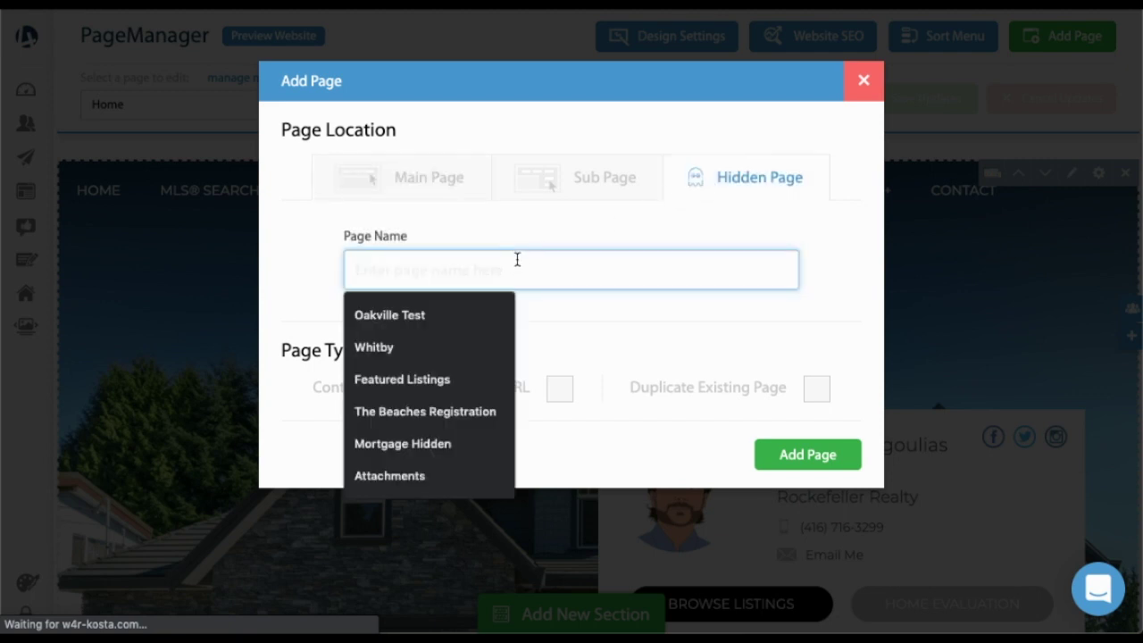
type("Oakville Replica")
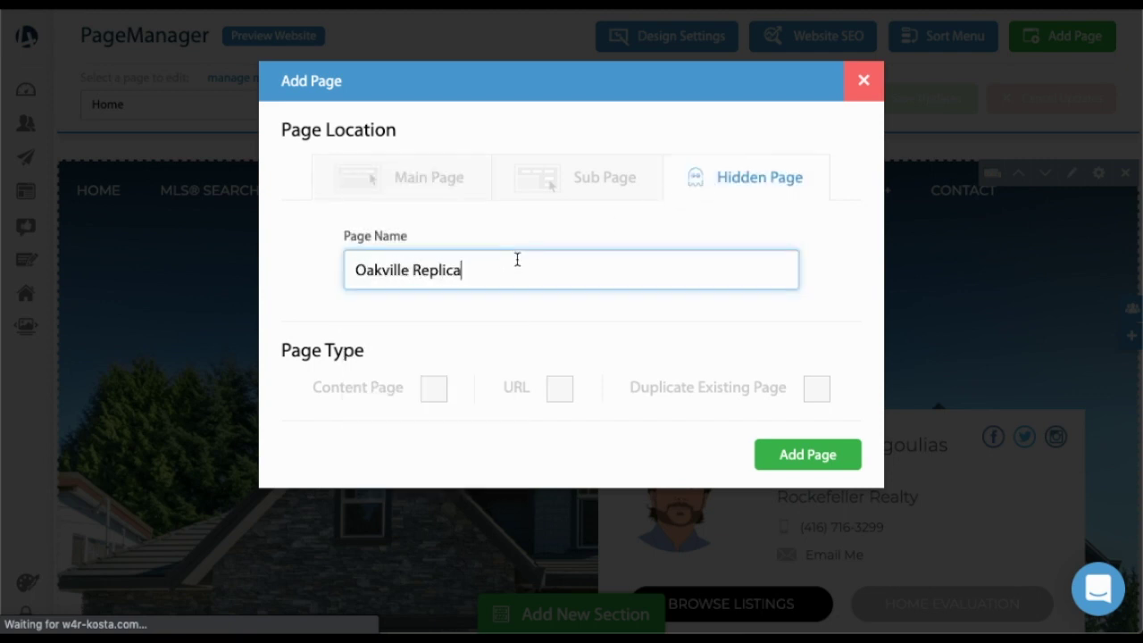
left_click(435, 391)
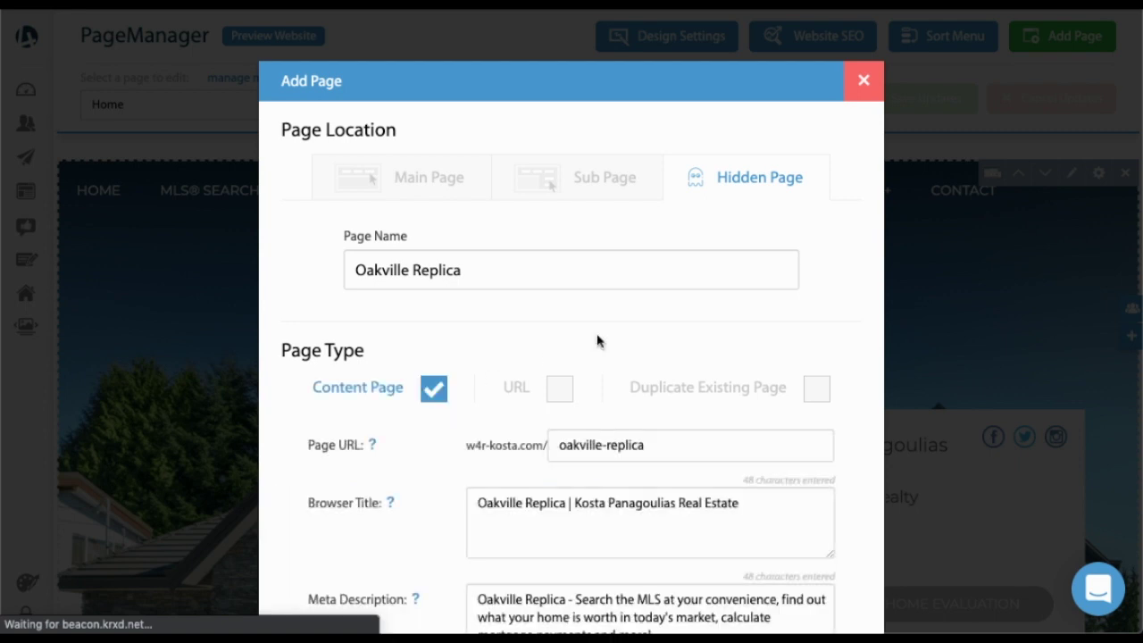
scroll(598, 341, "down", 5)
left_click(810, 600)
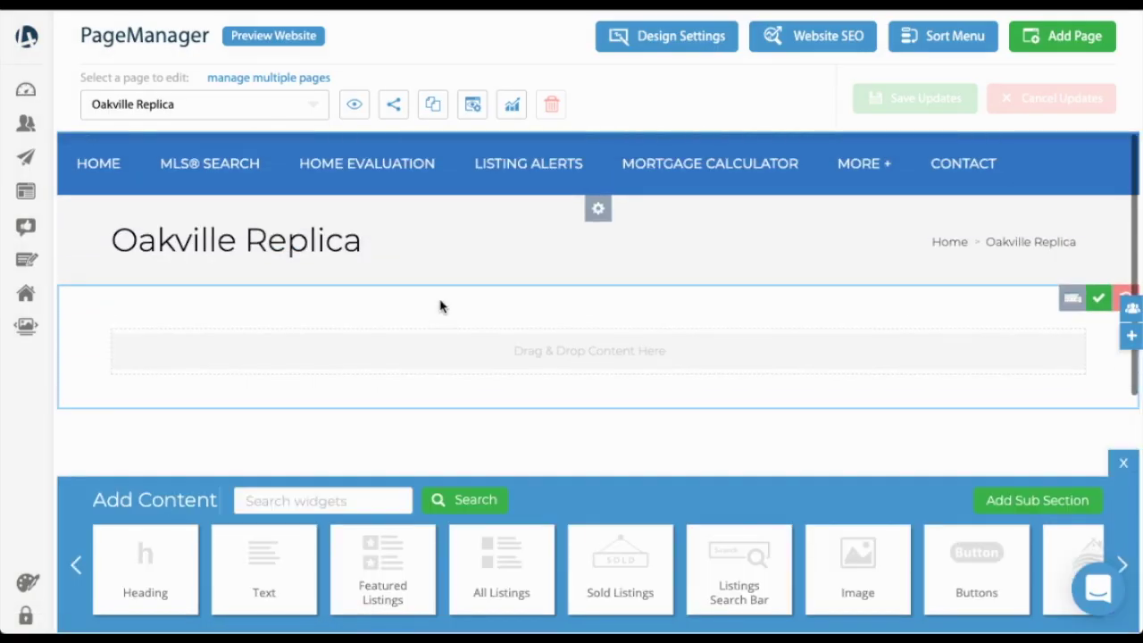
Enable the squeeze page option for Oakville Replica and hide its page title in the page settings
left_click(471, 108)
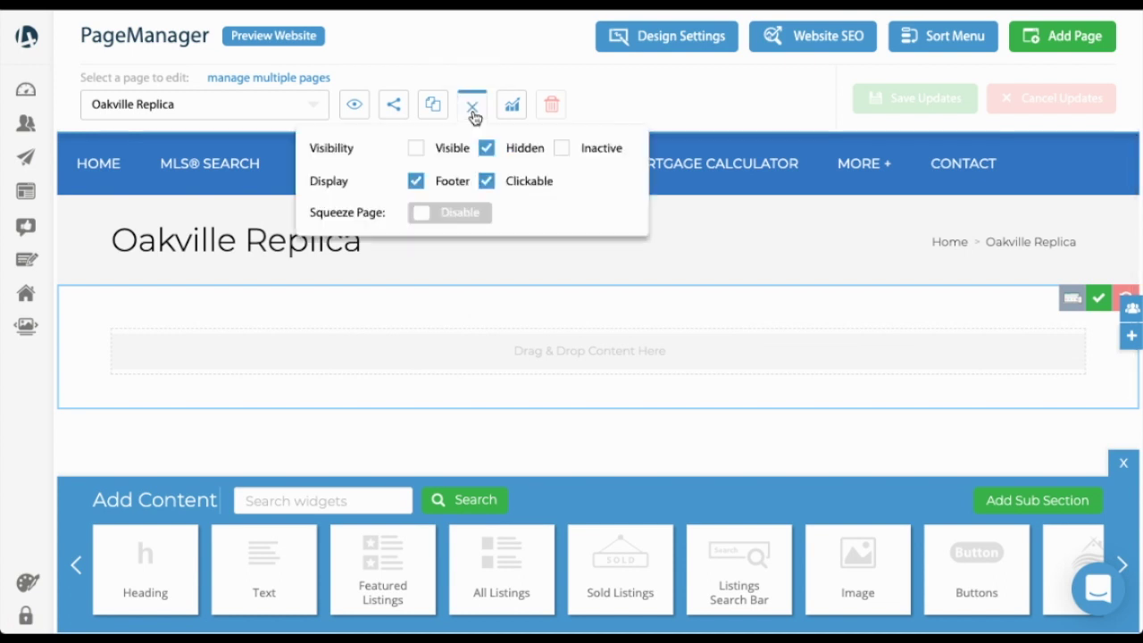
left_click(452, 214)
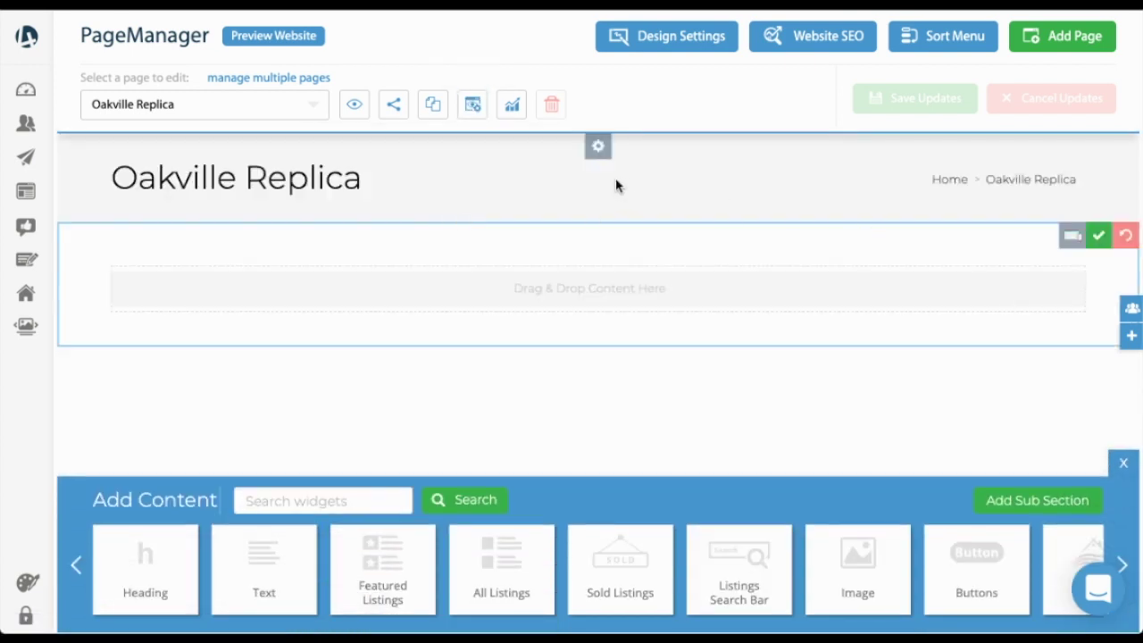
left_click(598, 146)
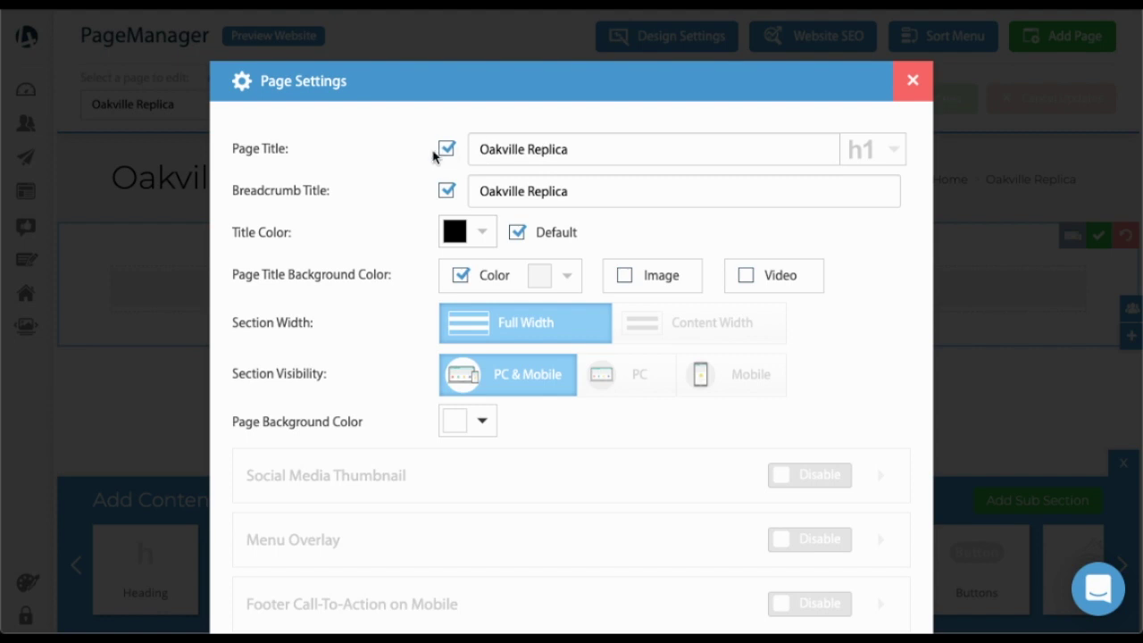
left_click(446, 150)
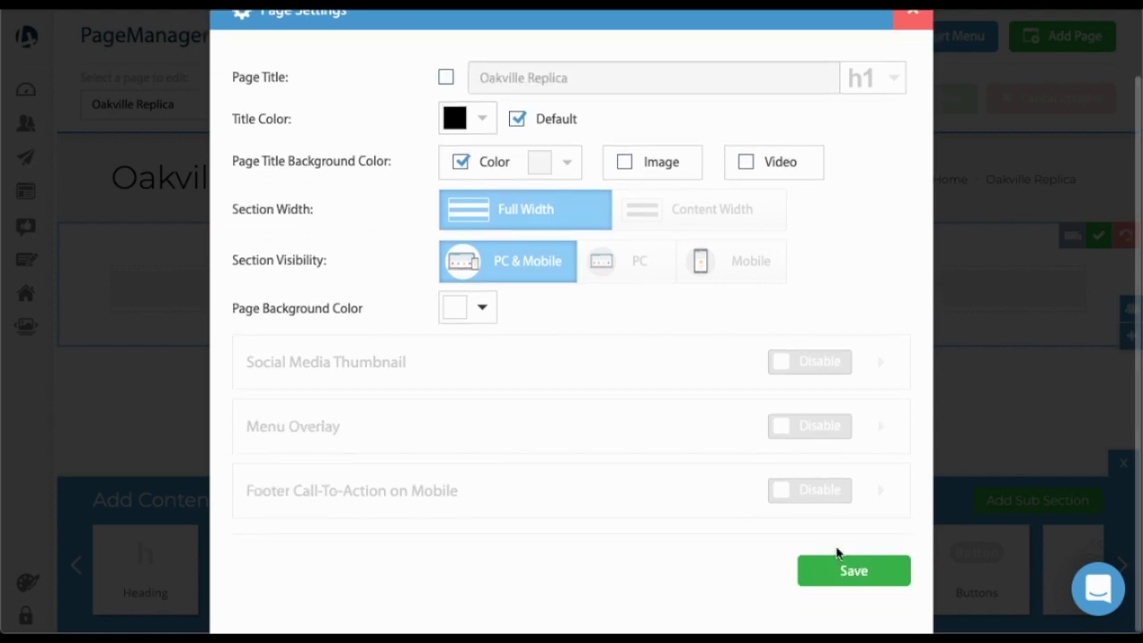
left_click(844, 576)
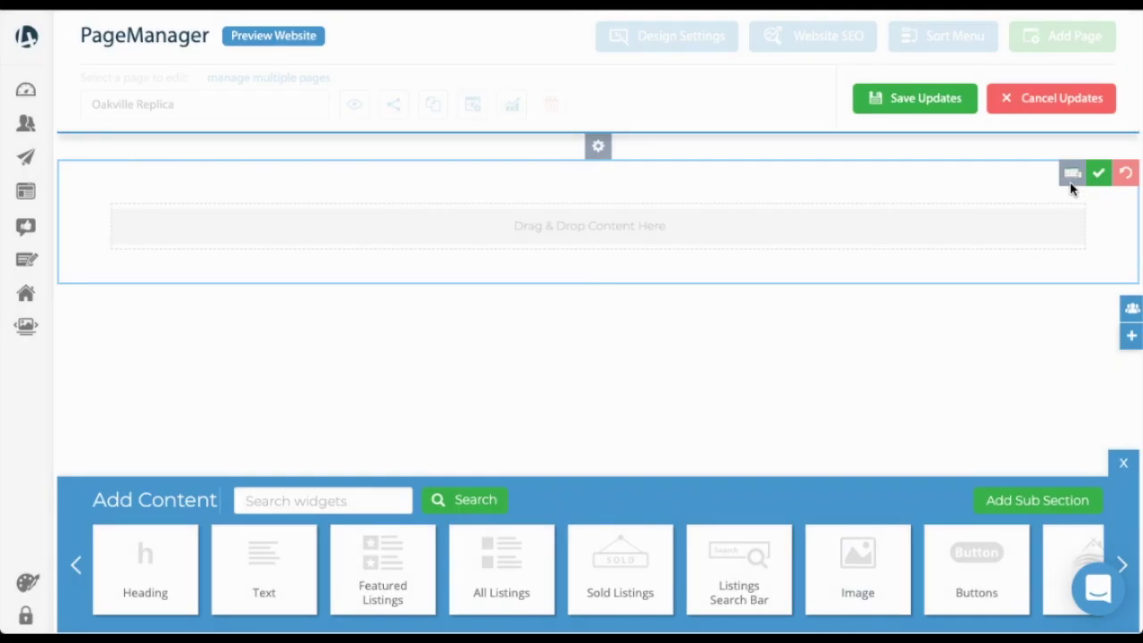
Set the empty section's background to an image and upload the JPEG house photo from the Images folder
left_click(1099, 173)
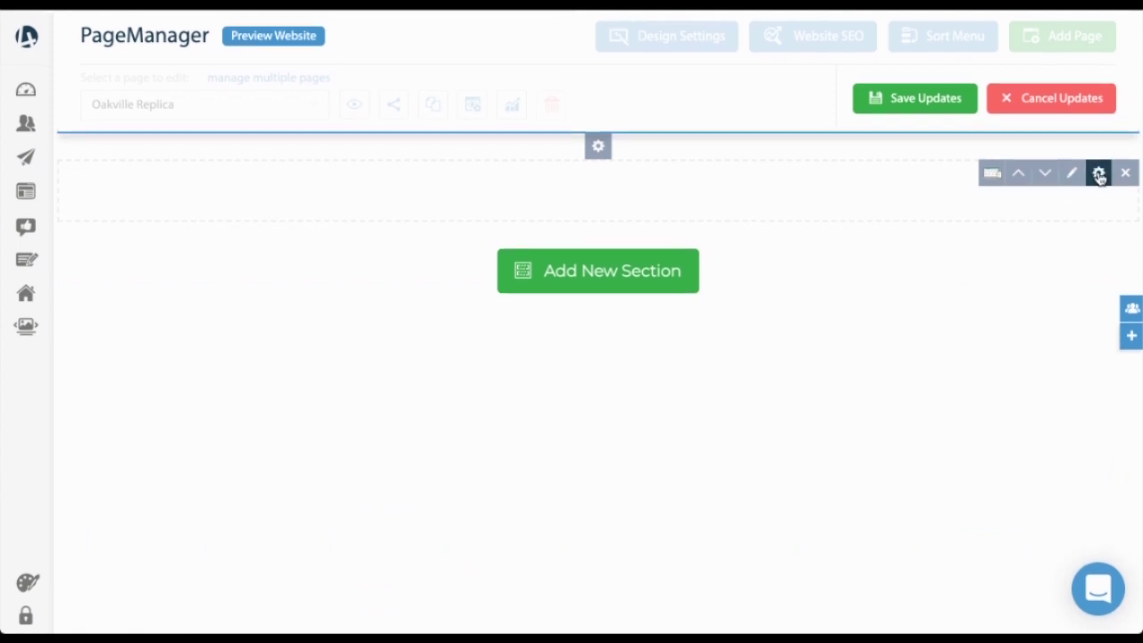
left_click(1100, 173)
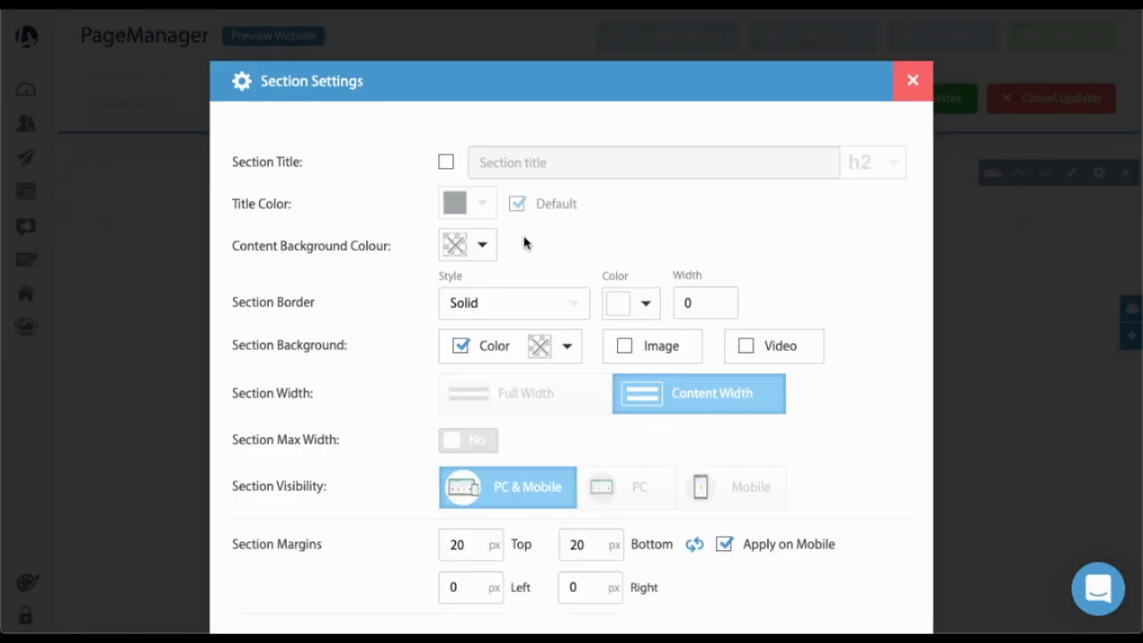
left_click(642, 350)
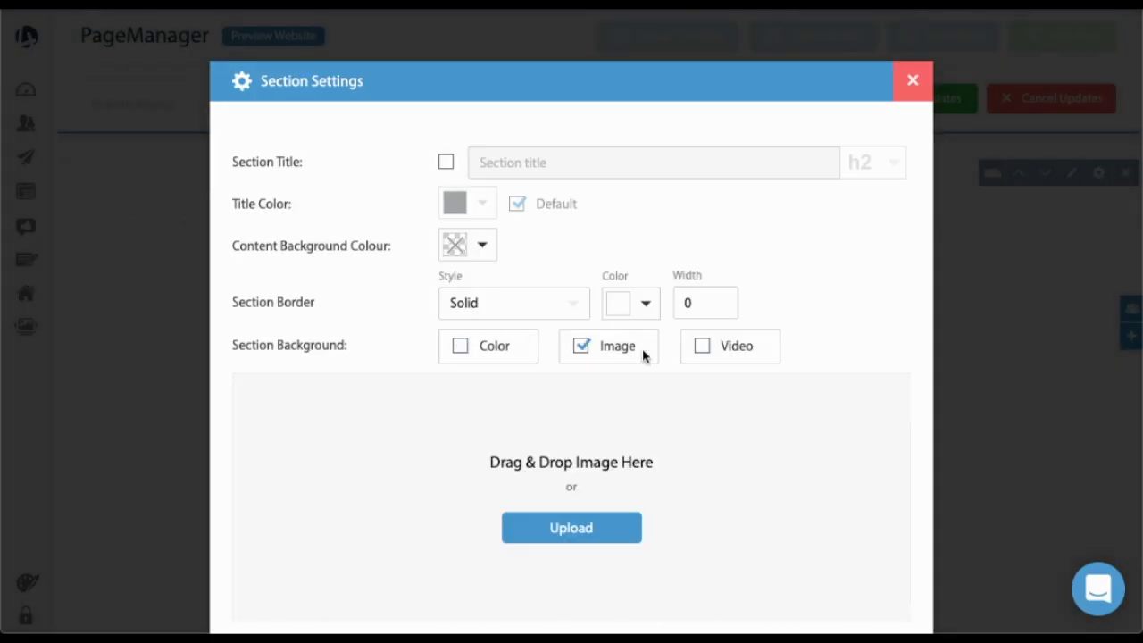
left_click(561, 529)
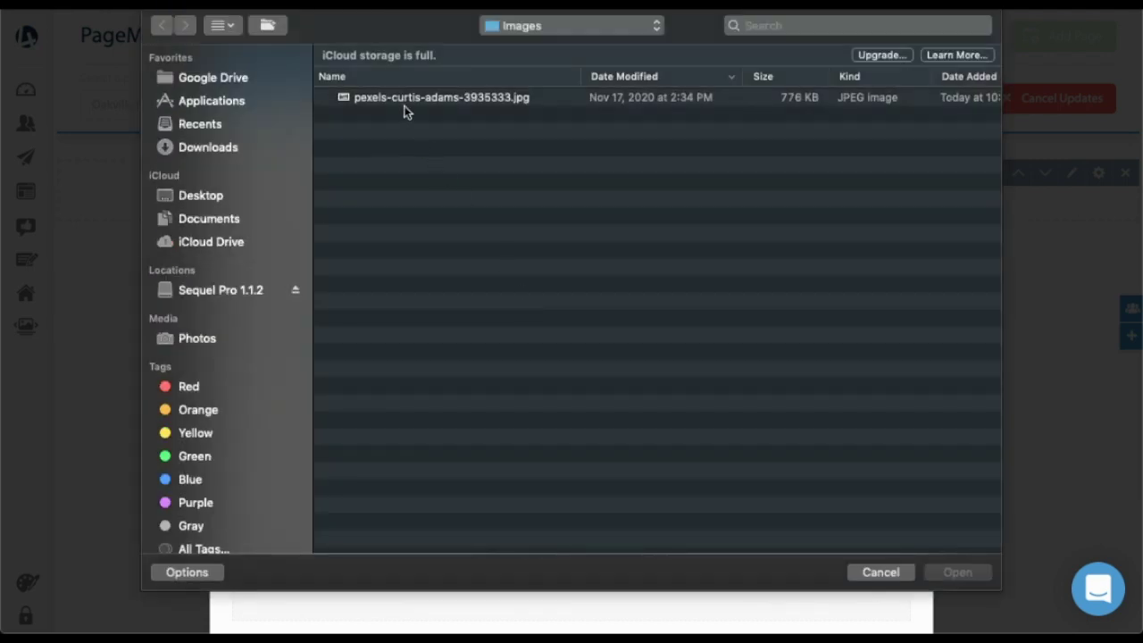
double_click(402, 99)
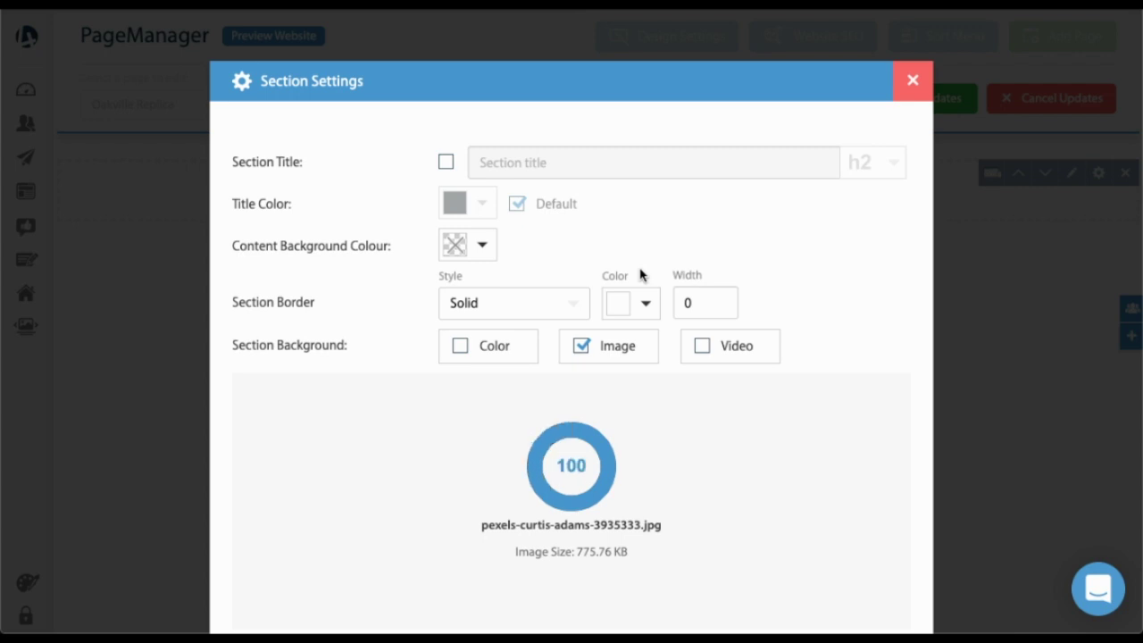
Darken the section's background image by setting the color behind it to black and lowering the image opacity
scroll(714, 258, "down", 3)
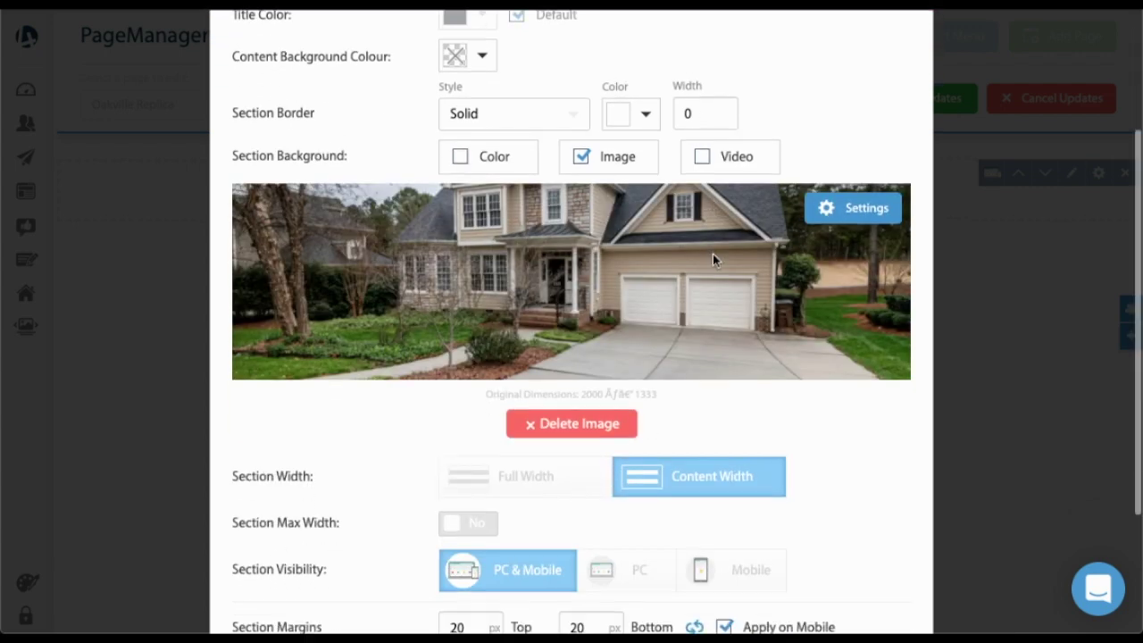
left_click(849, 200)
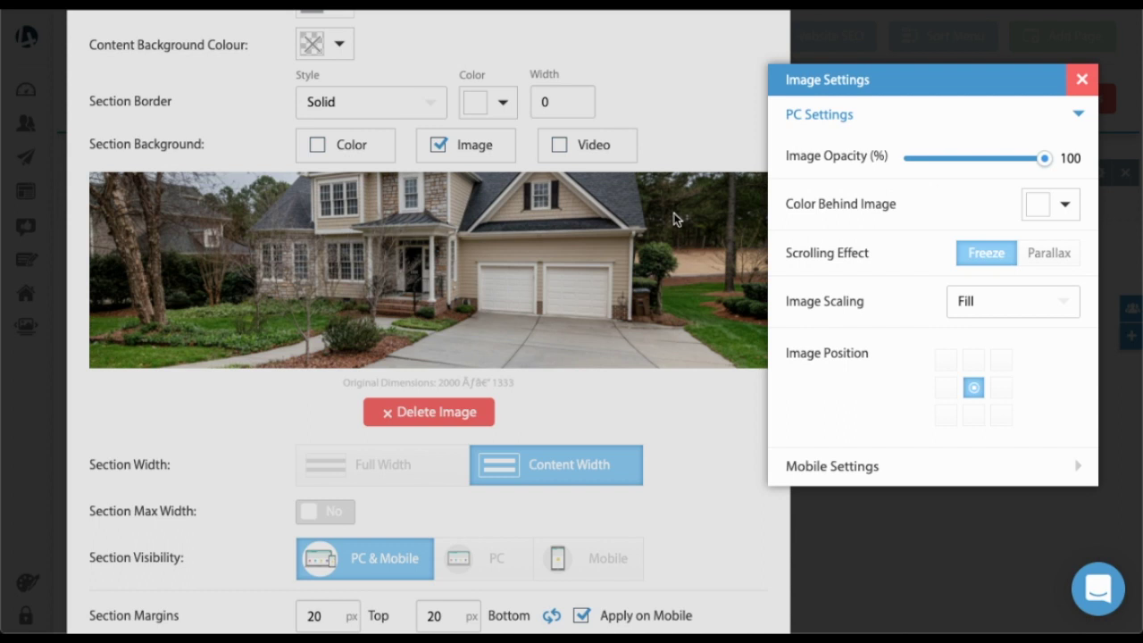
left_click(1041, 211)
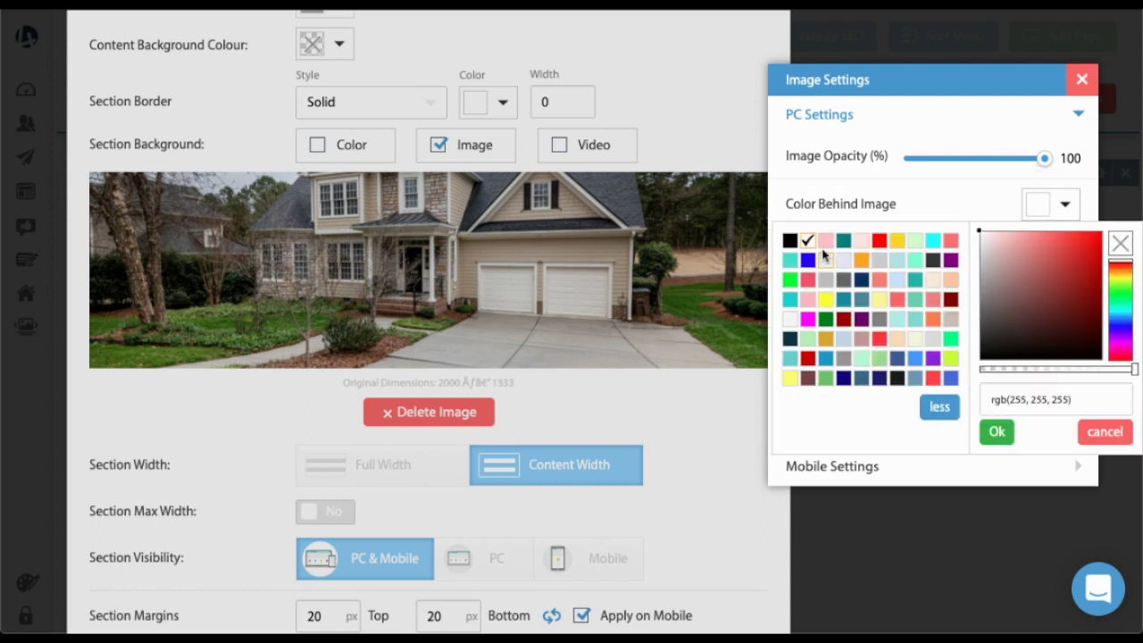
left_click(789, 240)
left_click(1045, 148)
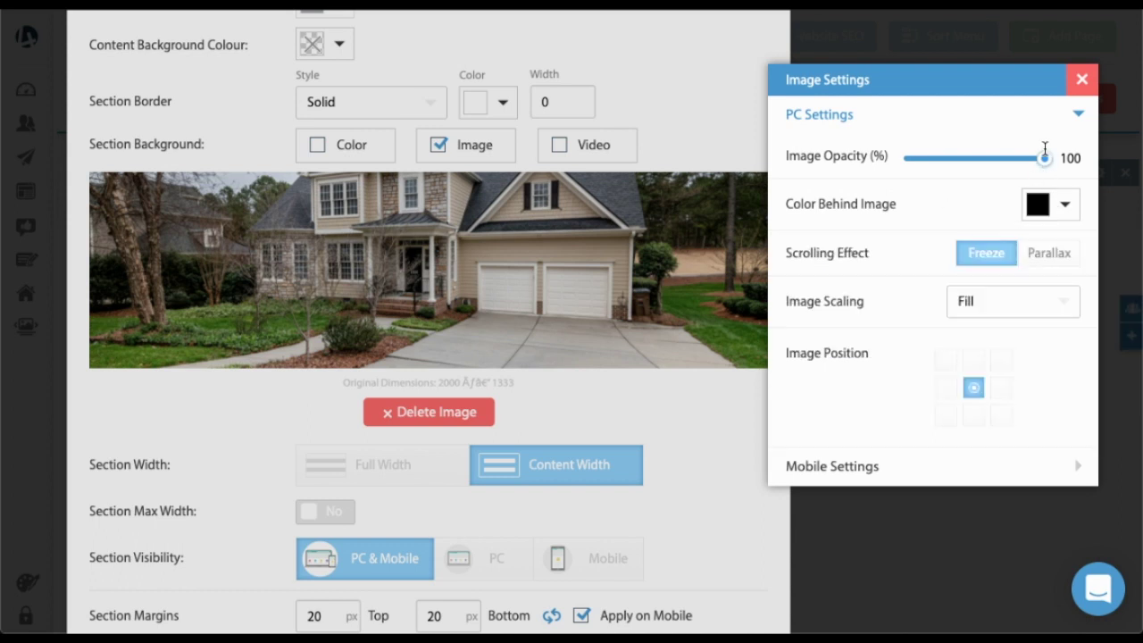
left_click_drag(1041, 158, 989, 161)
left_click(727, 409)
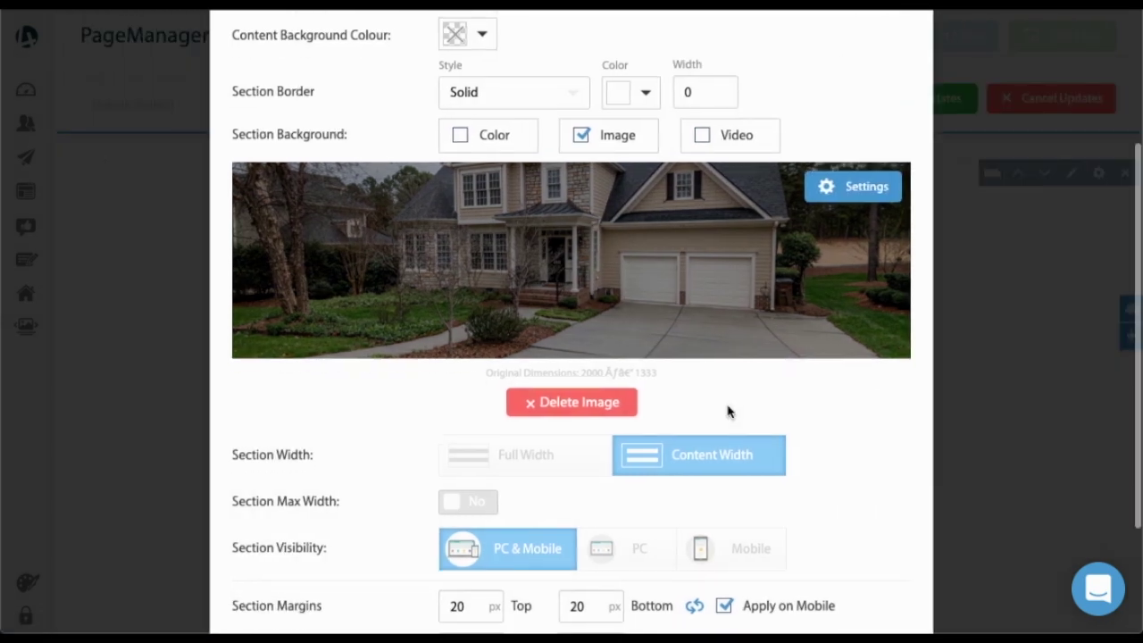
Set the section width to Full Width and save the section settings
scroll(727, 408, "down", 1)
left_click(548, 421)
scroll(779, 397, "down", 2)
left_click(857, 572)
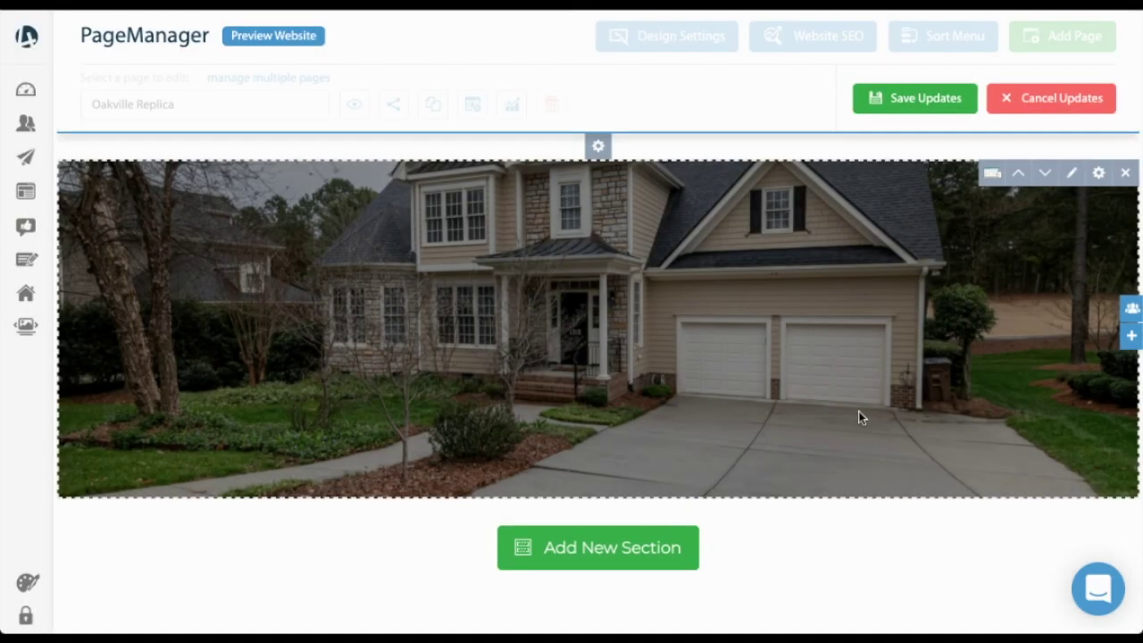
Add a Text widget to the section and replace its placeholder text with the sample page's headline, "OAKVILLE DETACHED HOMES PRICED UNDER $900K"
left_click(1072, 175)
left_click_drag(247, 569, 544, 349)
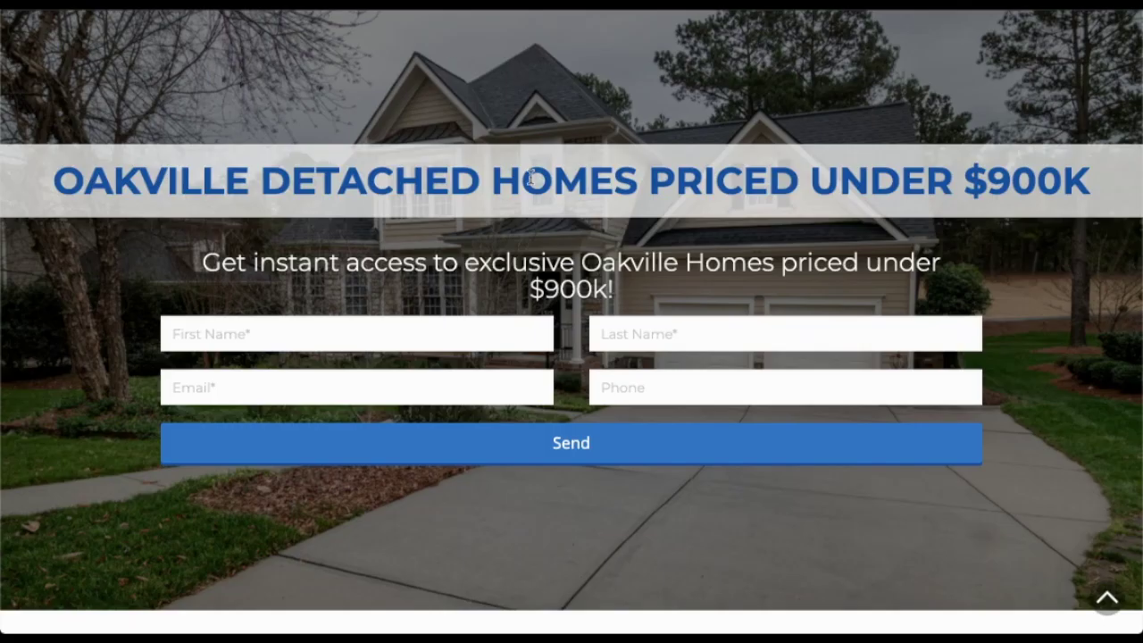
triple_click(529, 179)
key("ctrl+c")
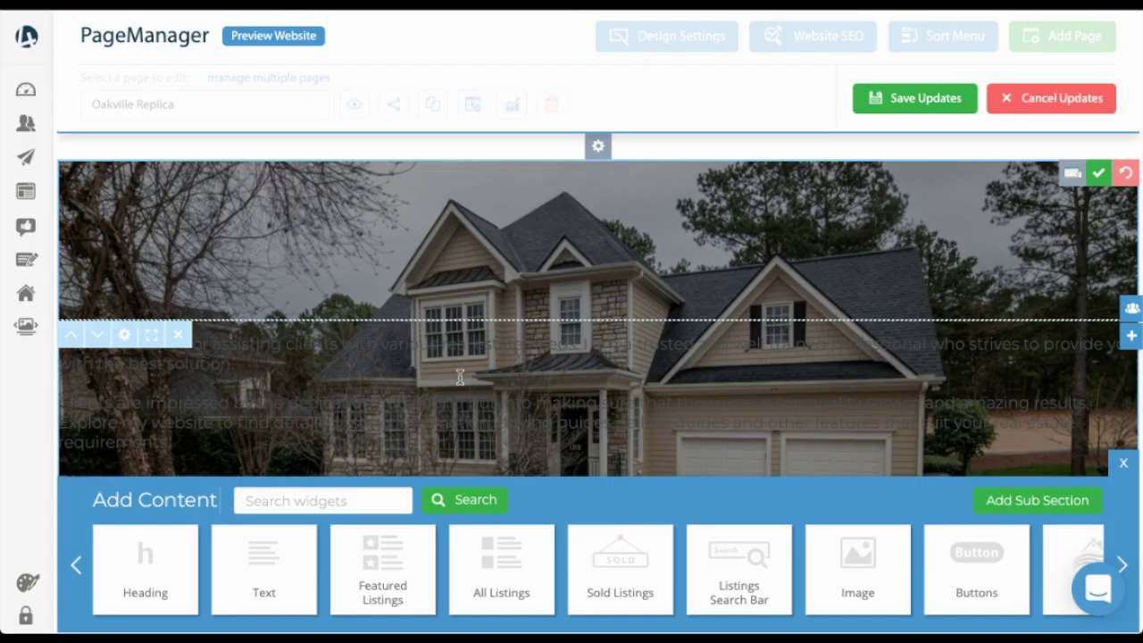
left_click(460, 377)
key("ctrl+a")
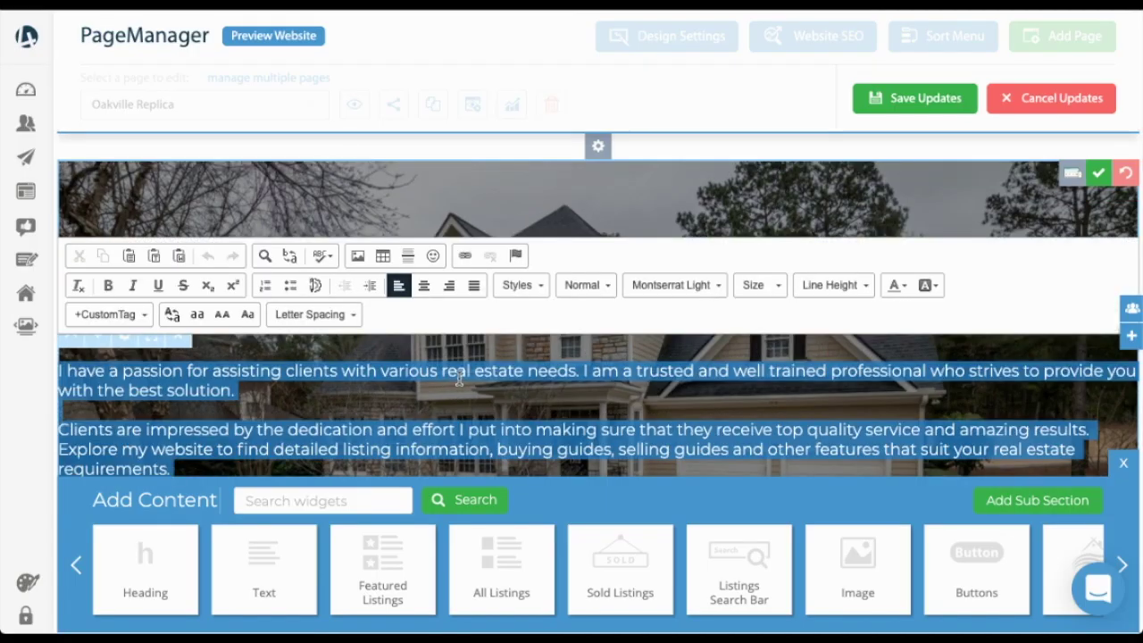
key("ctrl+v")
left_click(867, 183)
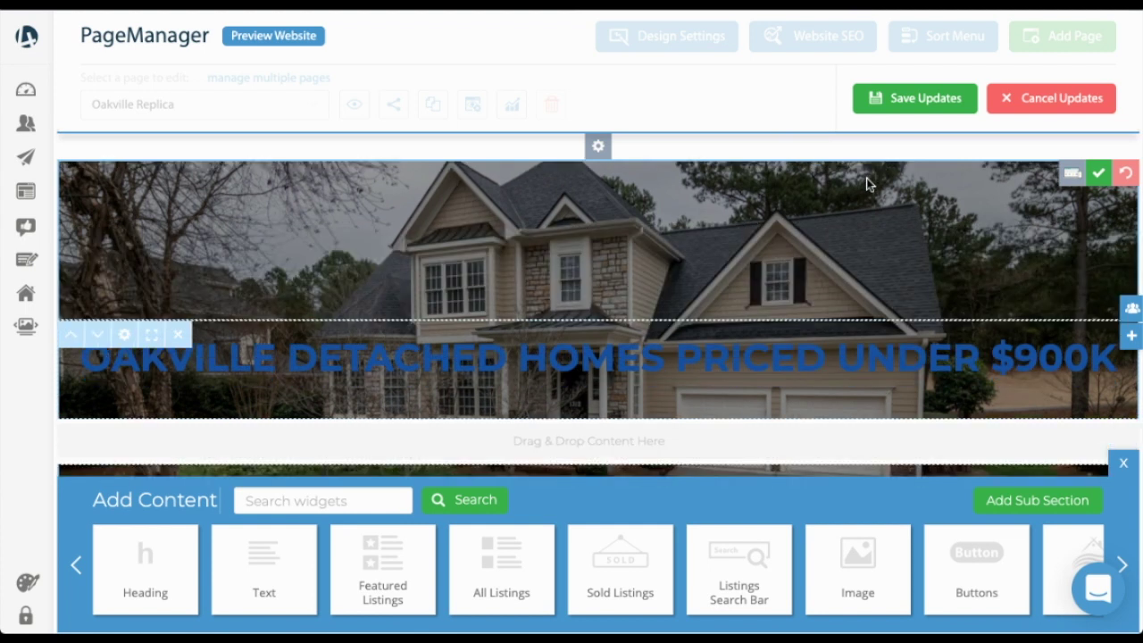
Set the headline text block's content background colour to semi-transparent white, rgba(255, 255, 255, 0.81)
left_click(124, 335)
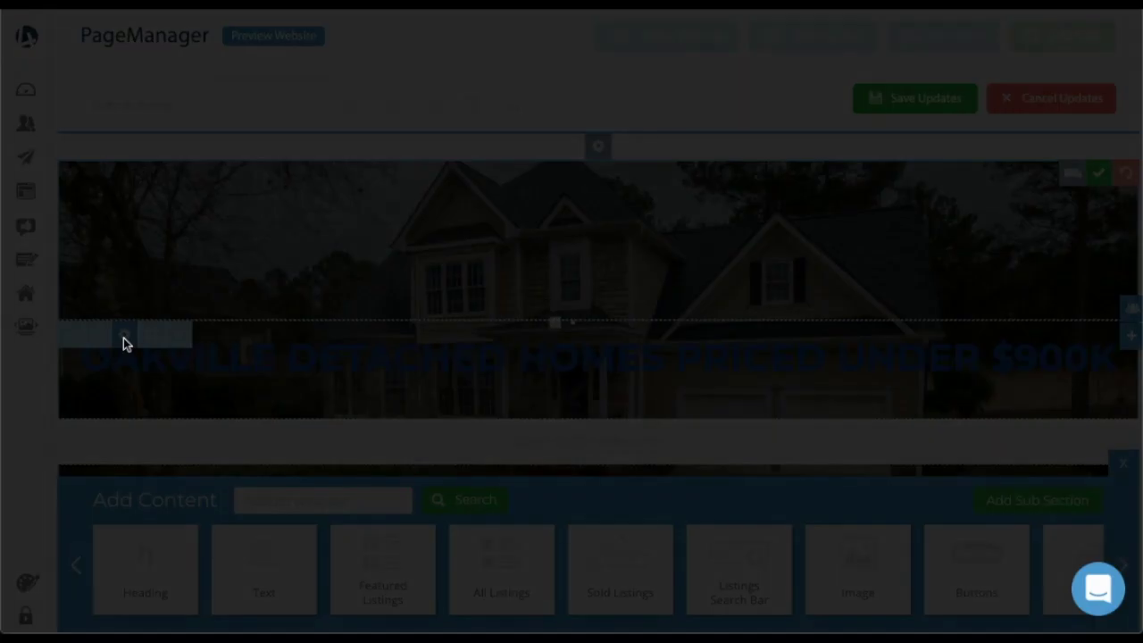
left_click(470, 148)
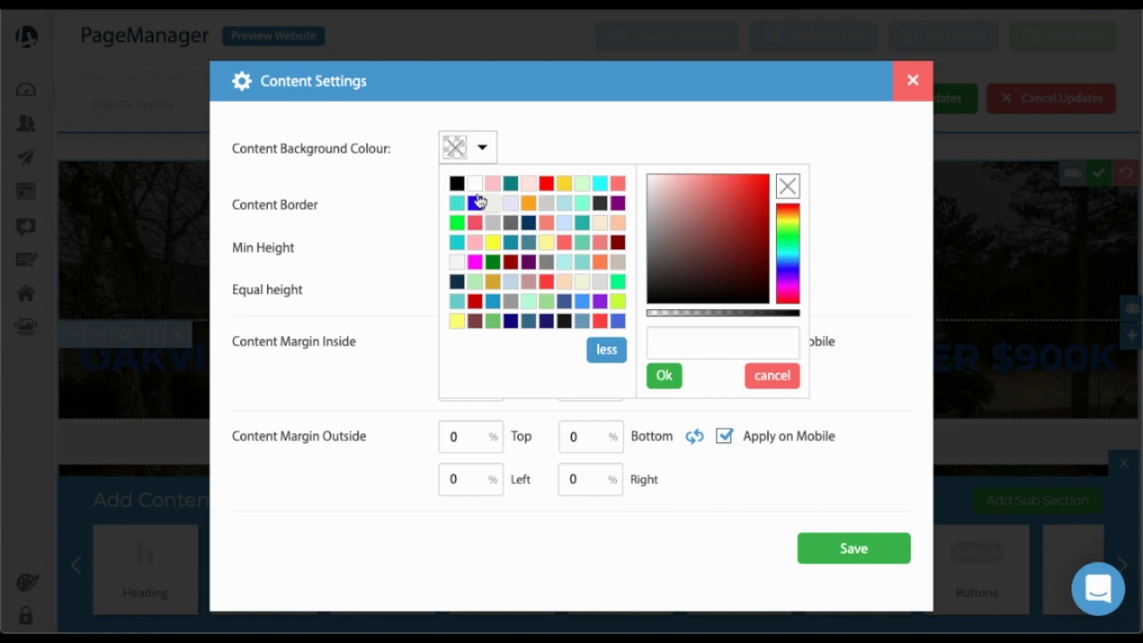
left_click(474, 183)
left_click_drag(782, 308, 774, 318)
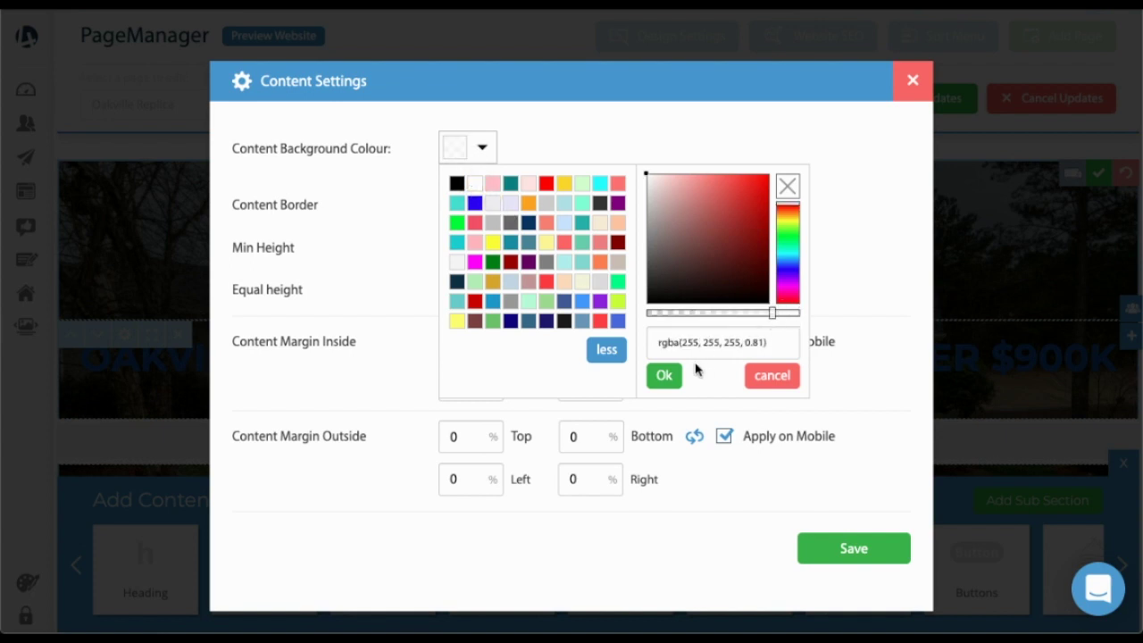
left_click(663, 375)
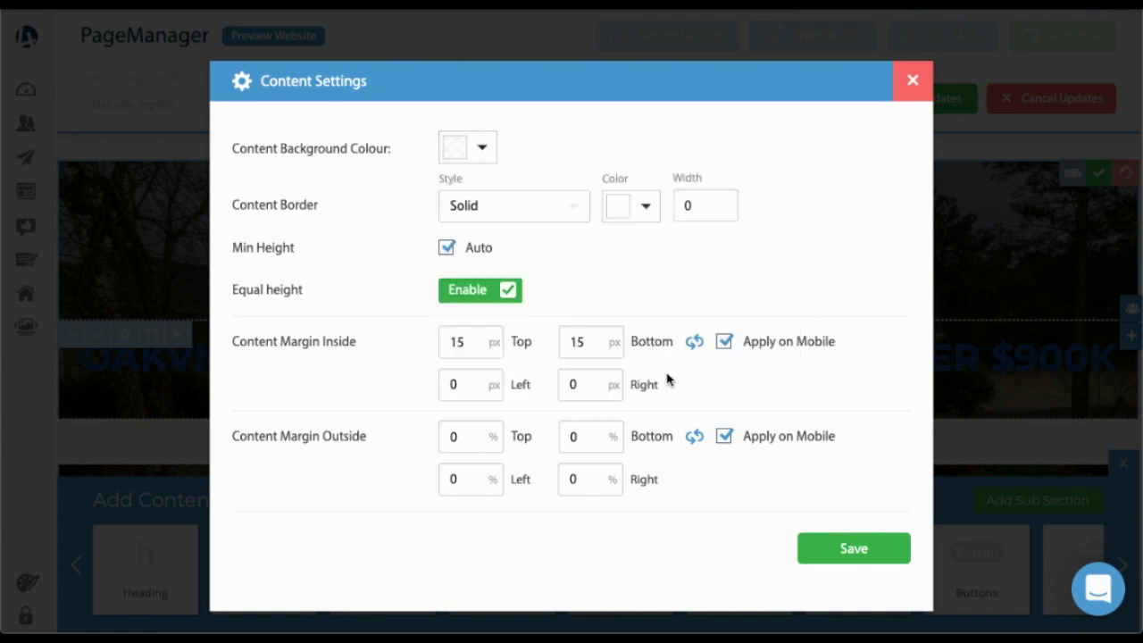
Save the headline's content settings and add a Contact Forms widget to the section below the headline
left_click(839, 549)
scroll(745, 225, "down", 1)
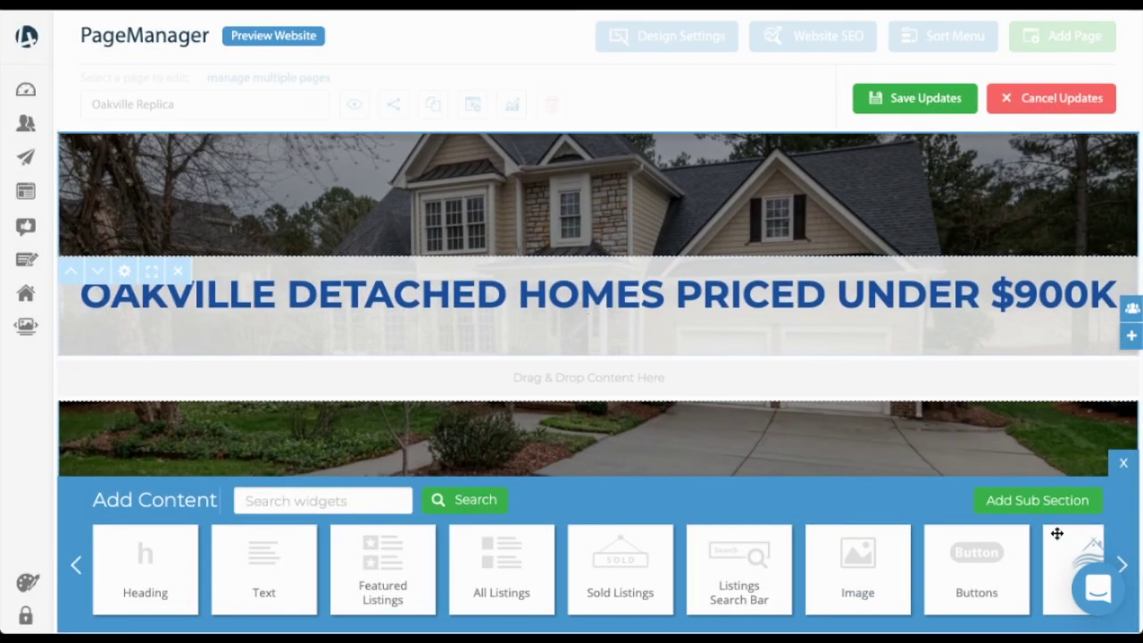
left_click(1124, 559)
left_click_drag(378, 553, 558, 385)
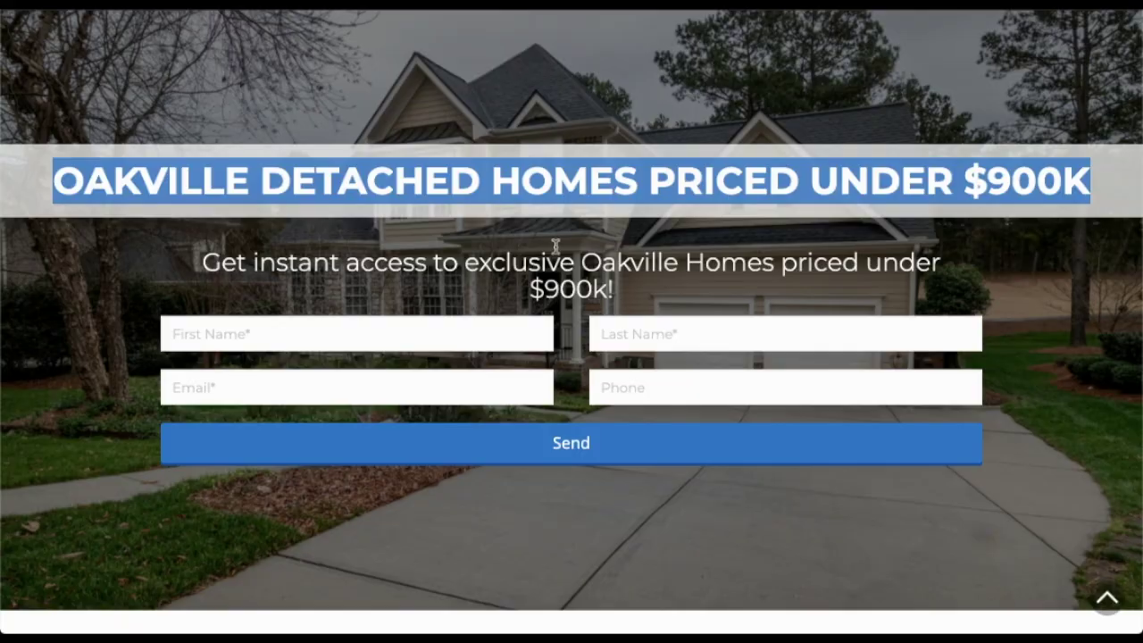
Copy the sample page's subheading "Get instant access to exclusive Oakville Homes priced under $900k!" into the form title and center its alignment
triple_click(549, 266)
key("ctrl+c")
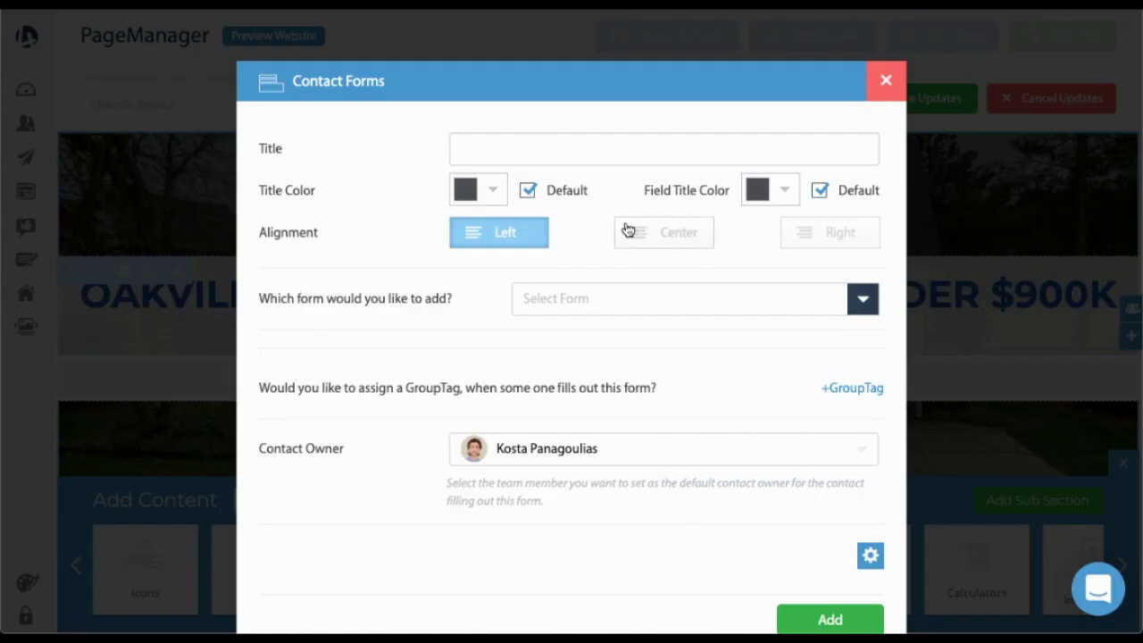
left_click(595, 153)
key("ctrl+v")
left_click(655, 232)
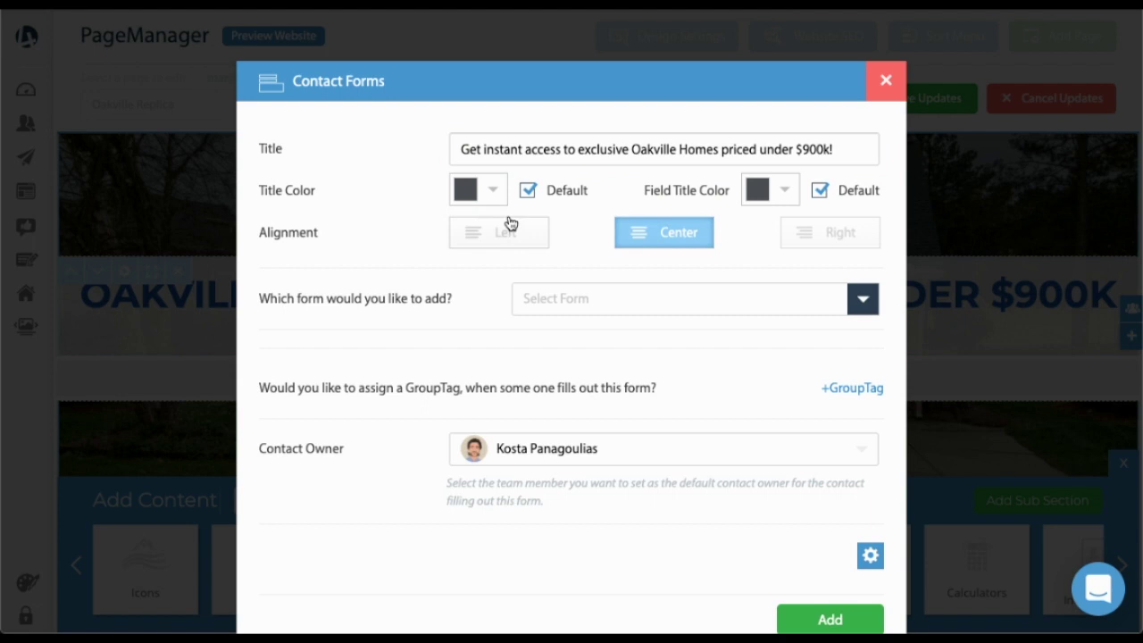
Turn off the default title color for the contact form and set it to white
left_click(528, 190)
left_click(489, 192)
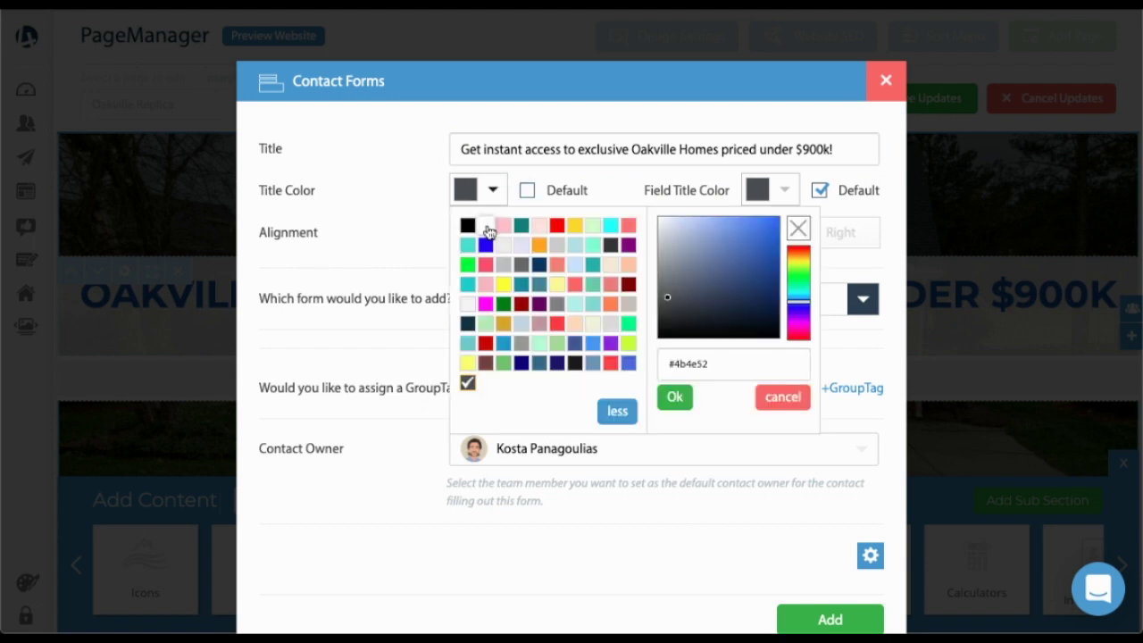
left_click(488, 228)
Choose the custom form "Landing Page" as the form to add
scroll(498, 296, "down", 1)
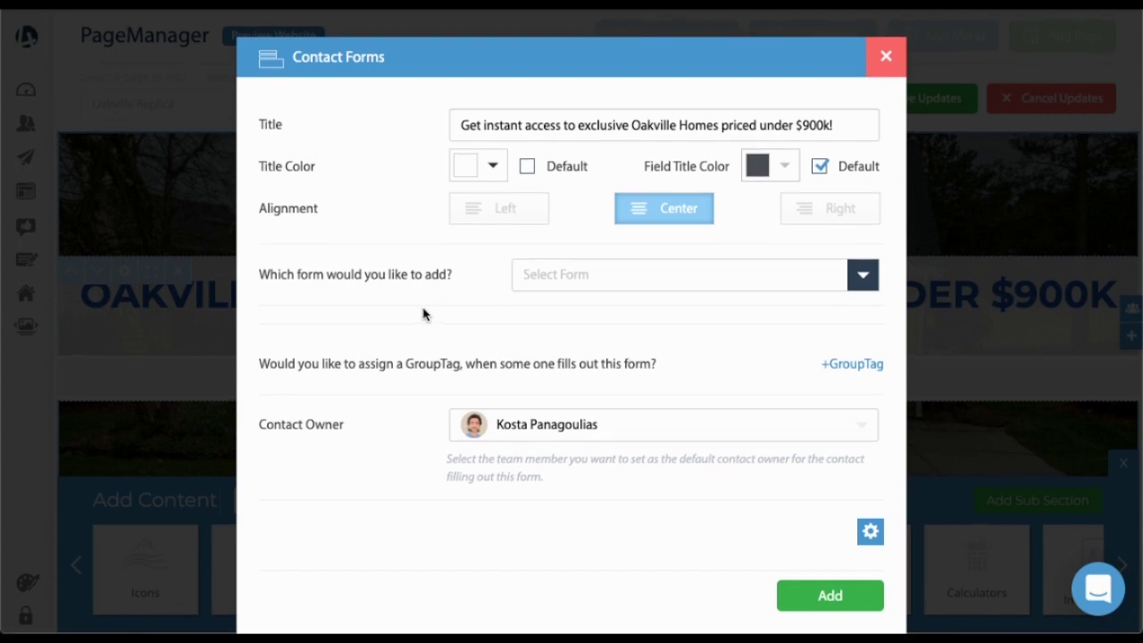
left_click(606, 284)
scroll(590, 361, "down", 2)
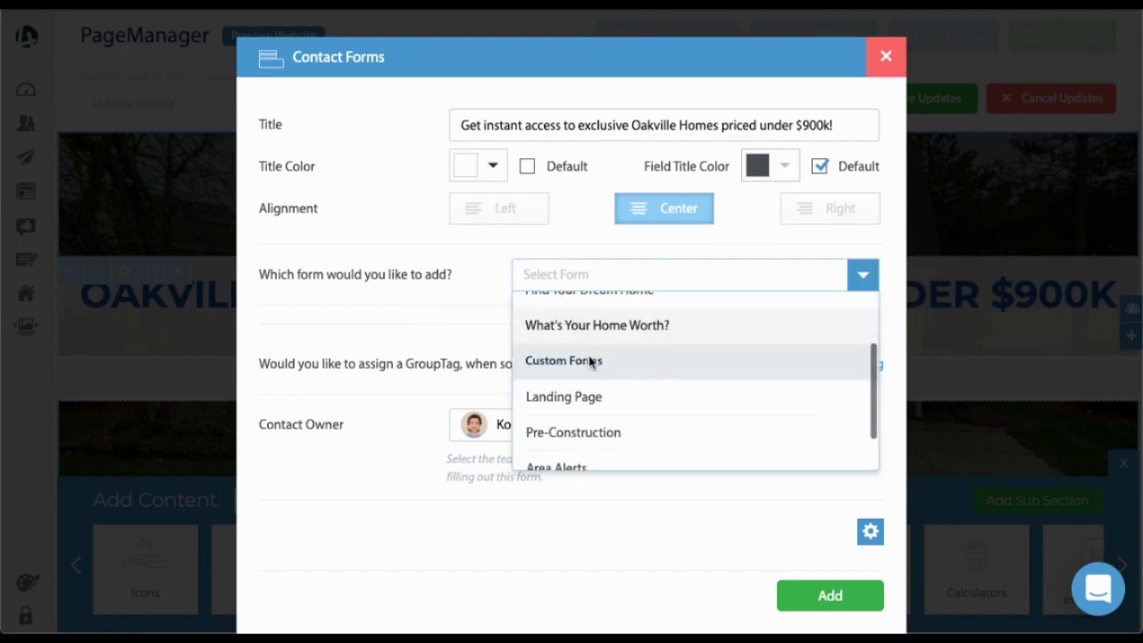
scroll(580, 366, "down", 2)
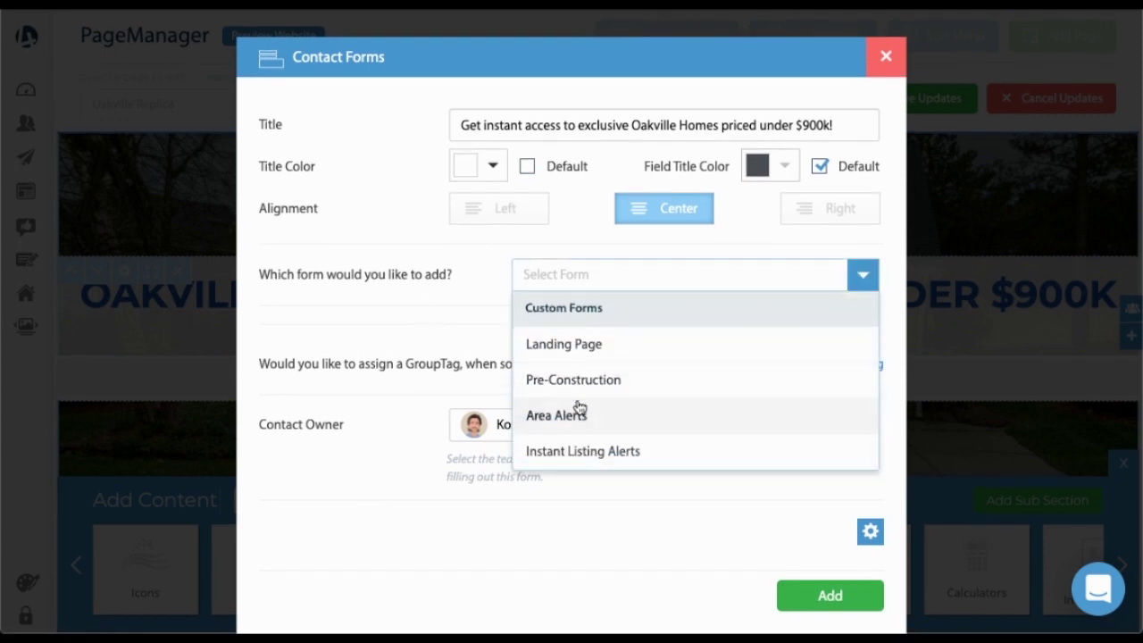
scroll(580, 407, "up", 1)
left_click(560, 374)
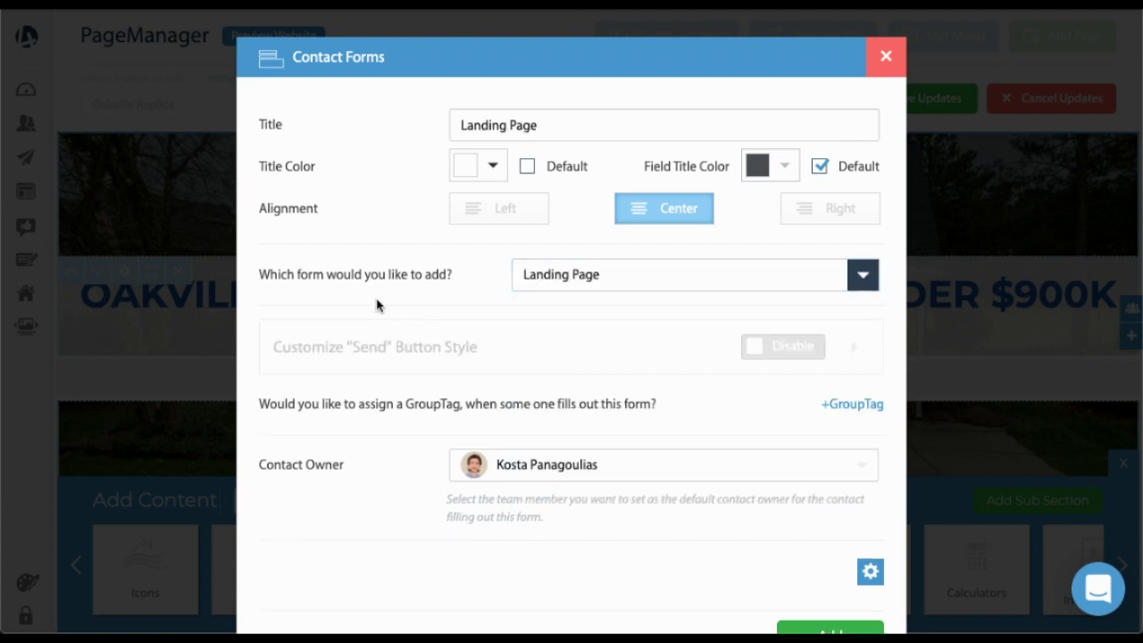
Assign the "Oakville Landing Page" GroupTag to contacts who fill out the form
scroll(402, 295, "down", 1)
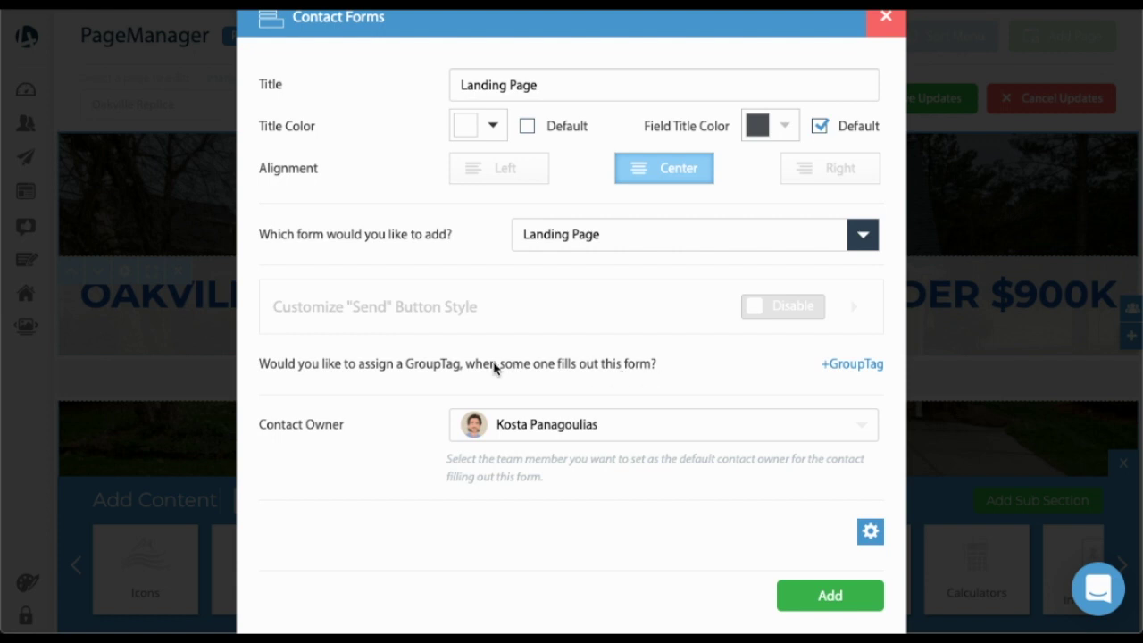
left_click(844, 365)
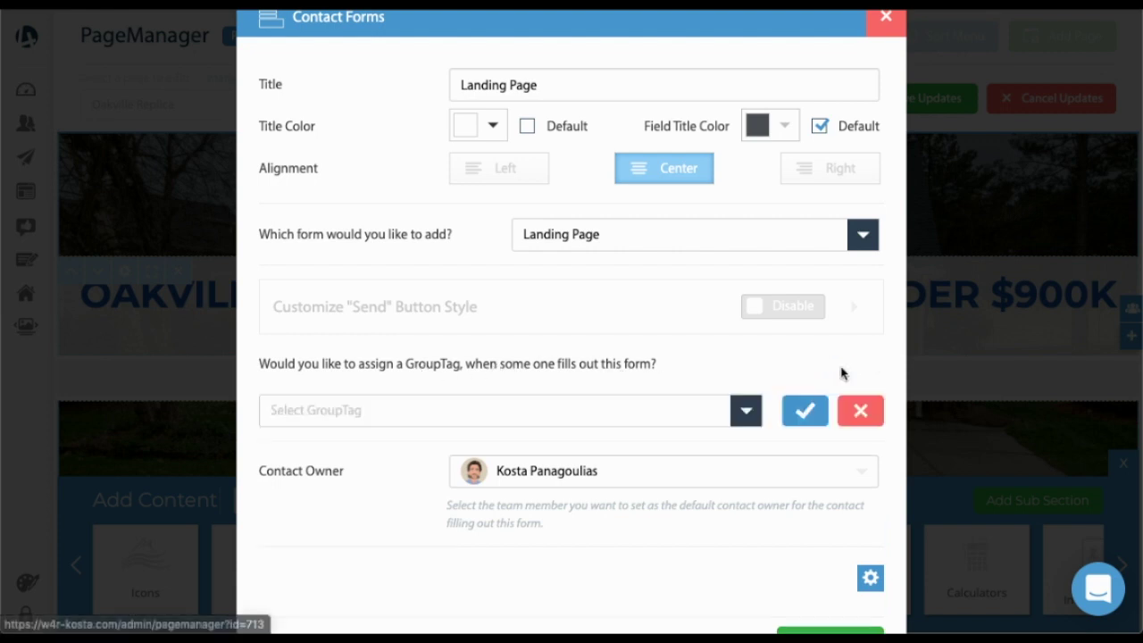
left_click(535, 409)
scroll(380, 494, "down", 1)
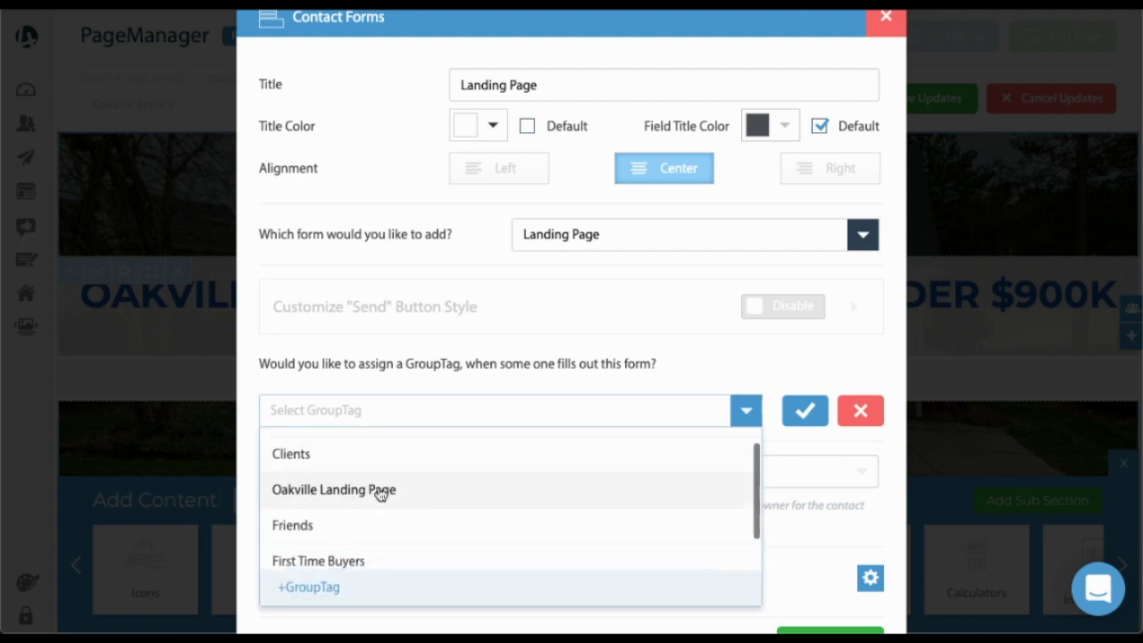
left_click(404, 489)
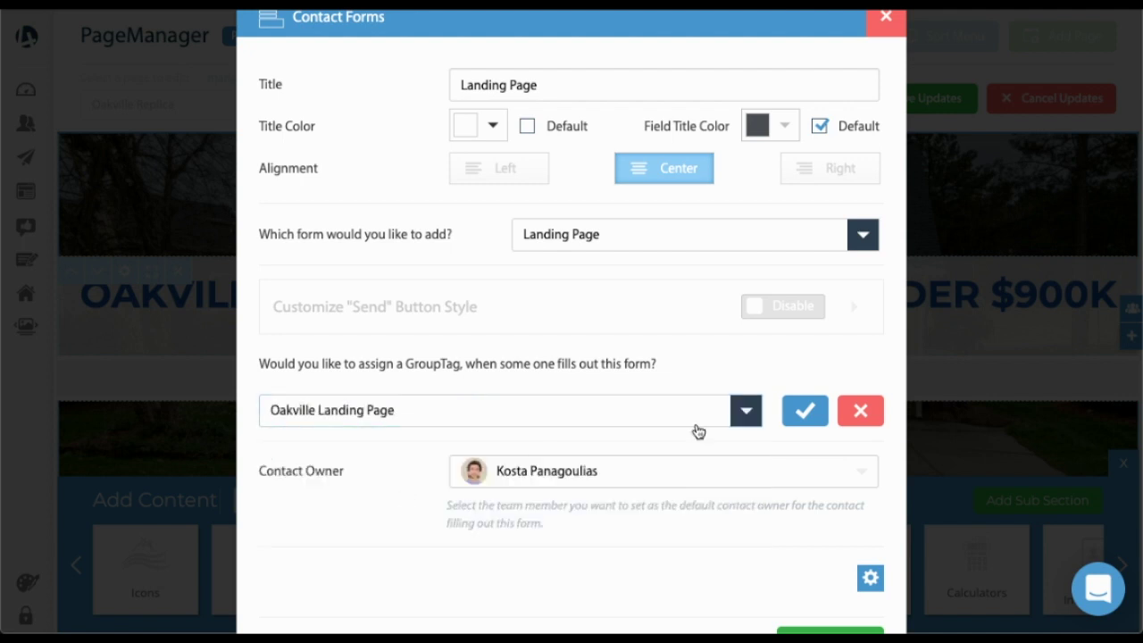
left_click(804, 409)
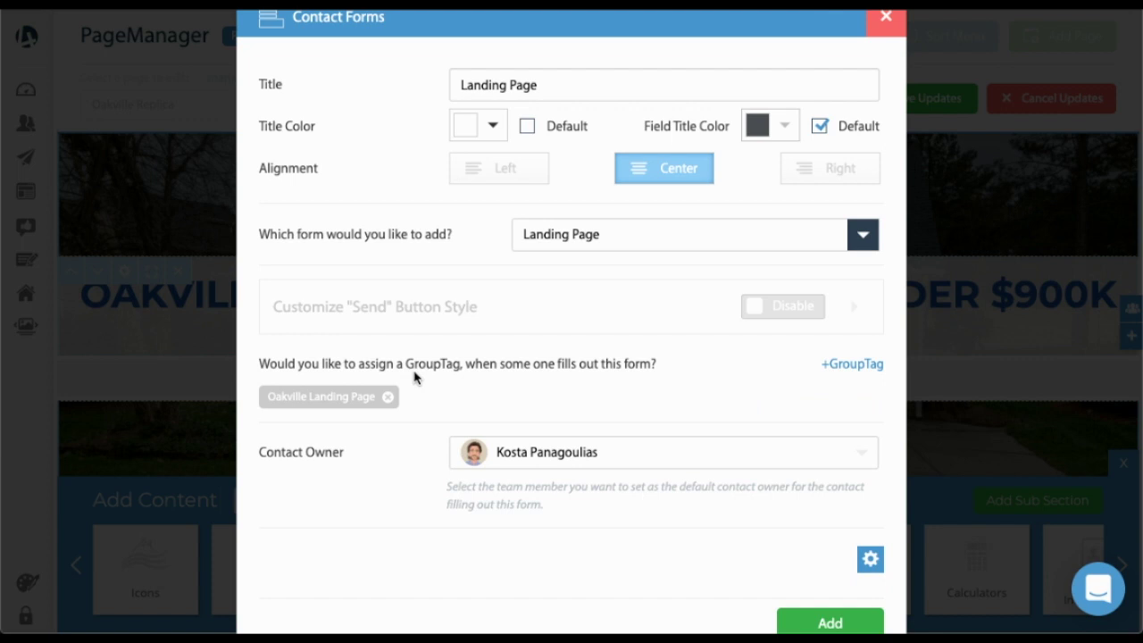
Replace the form title with "Get instant access to exclusive Oakville Homes priced under $900k!"
scroll(375, 355, "up", 1)
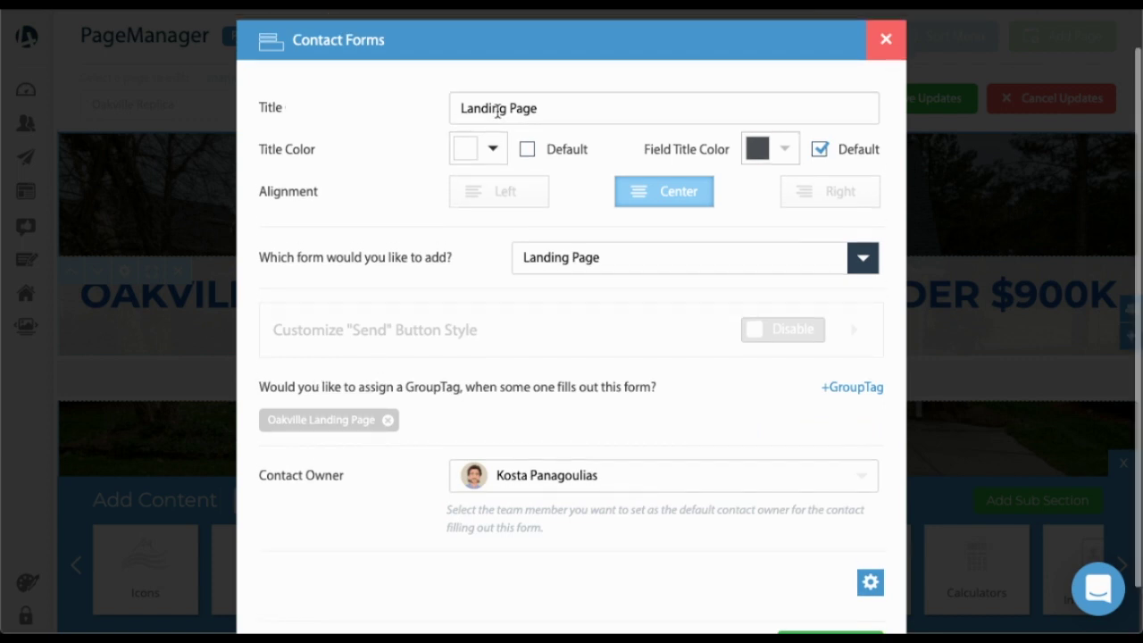
triple_click(499, 108)
key("ctrl+v")
left_click(386, 121)
Add the configured contact form to the section and save the page updates
scroll(354, 164, "down", 1)
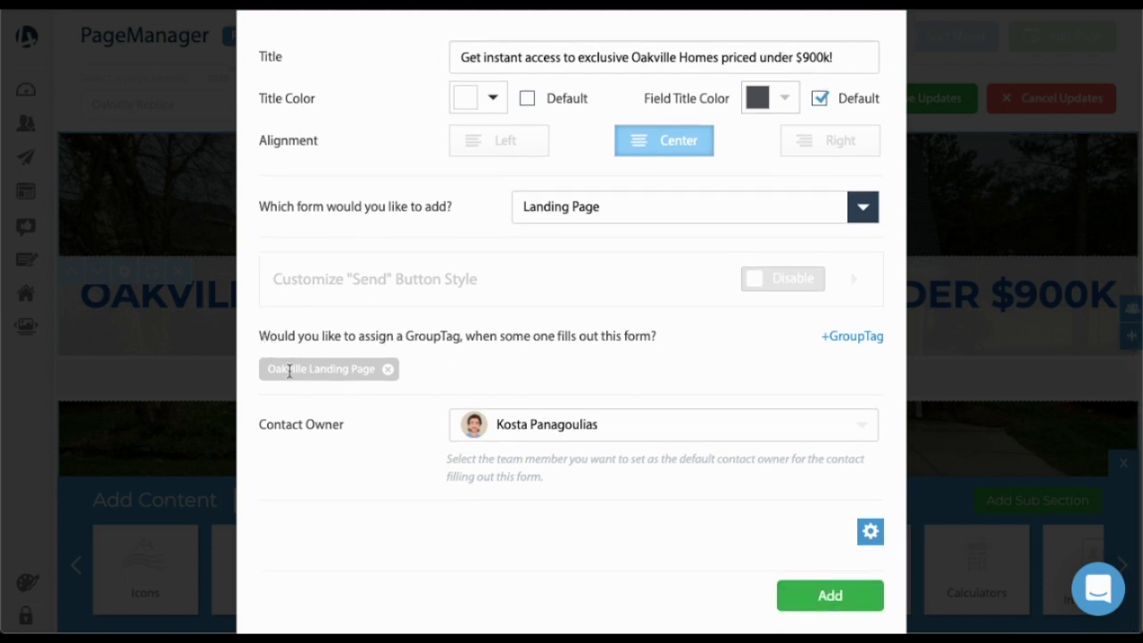
left_click_drag(267, 372, 375, 369)
left_click(347, 346)
left_click(862, 603)
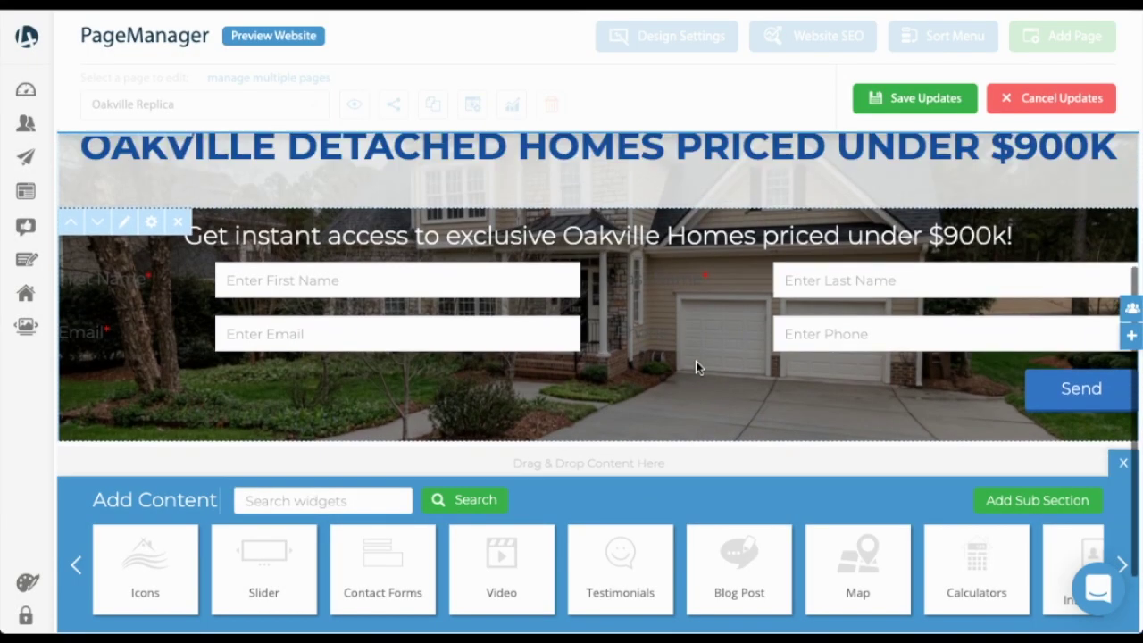
scroll(1012, 311, "up", 2)
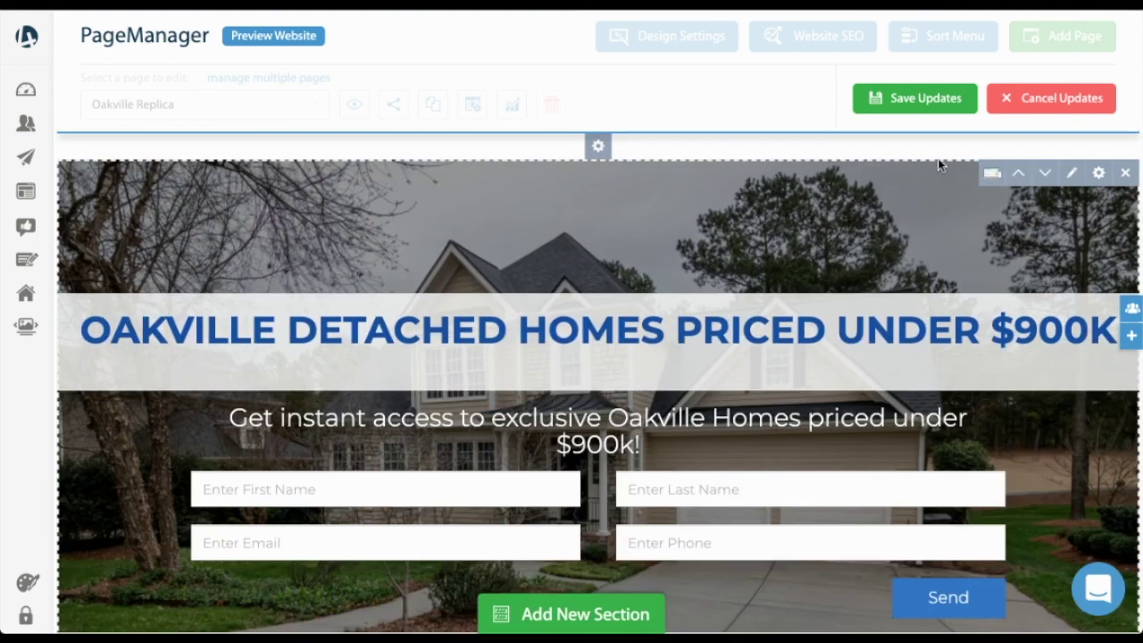
left_click(945, 98)
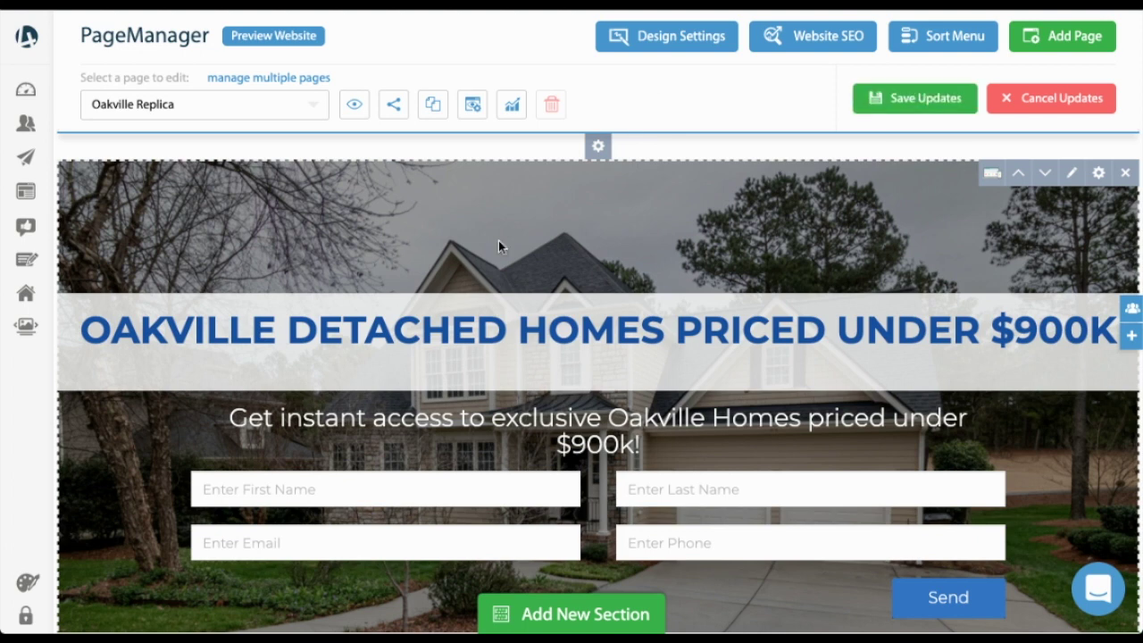
scroll(499, 247, "down", 3)
scroll(498, 240, "up", 3)
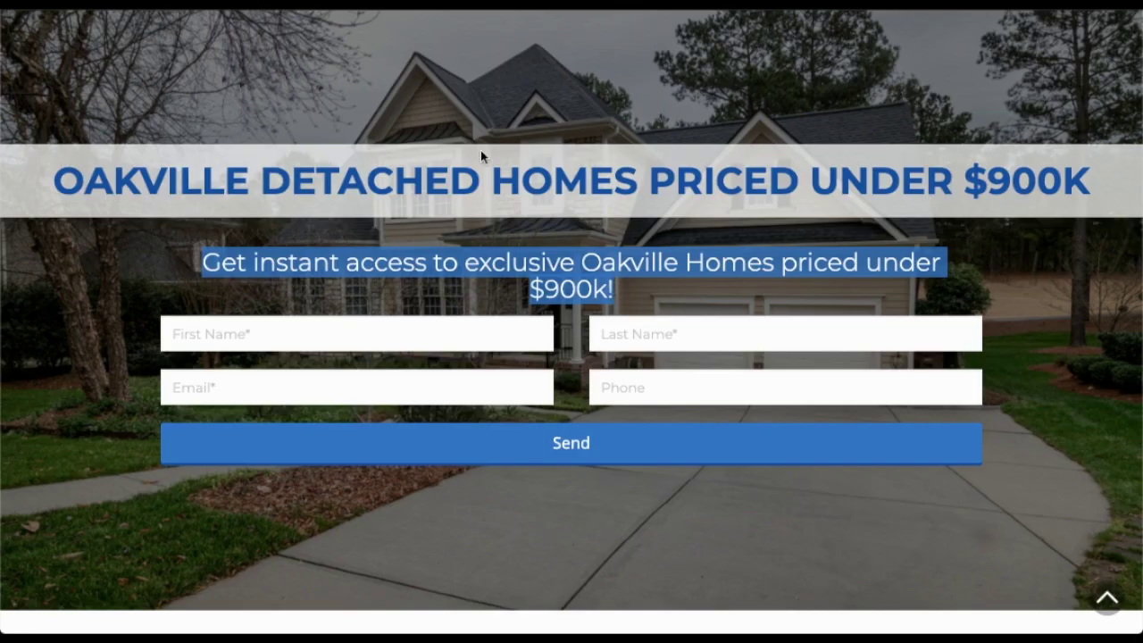
left_click(480, 156)
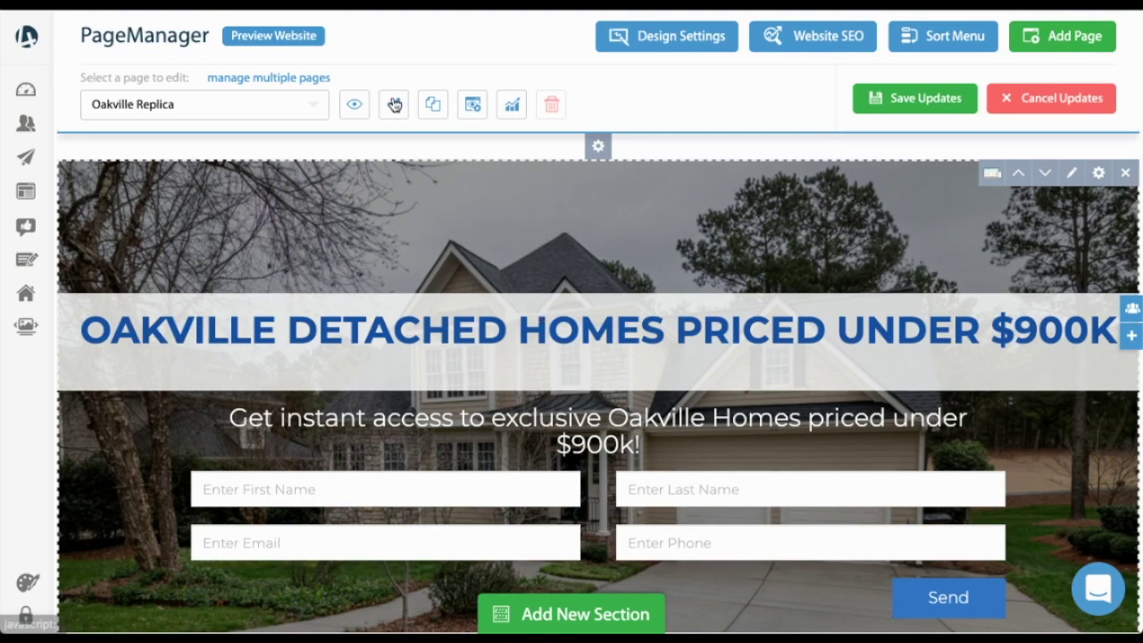
left_click(273, 36)
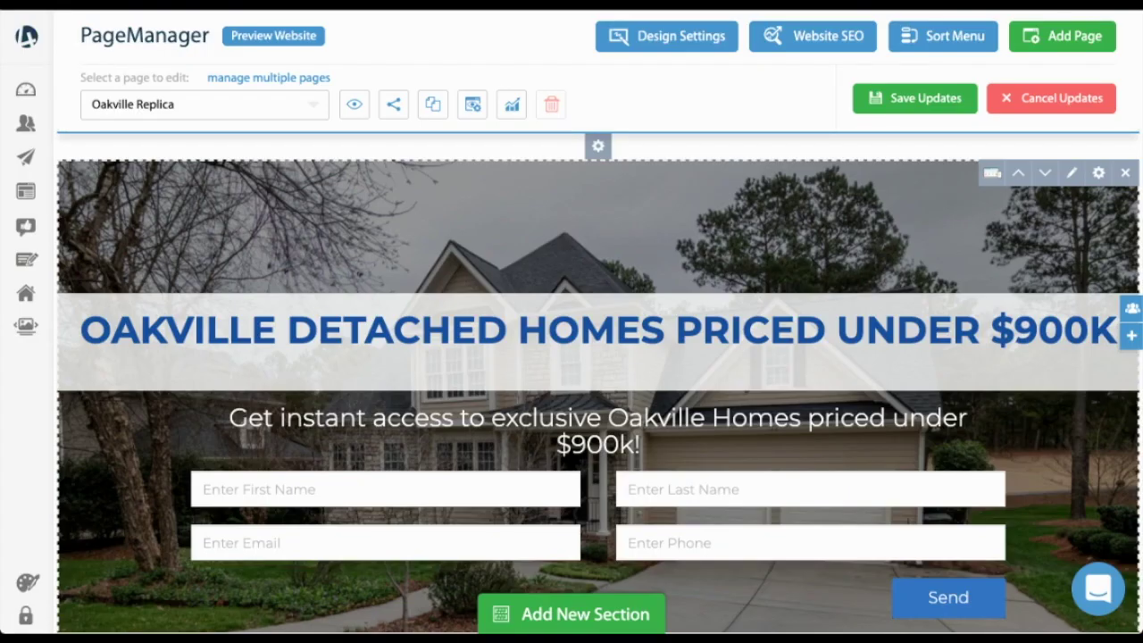
Go to the CRM's contact segments and start a new segment named "Oakville Landing Page"
mouse_move(40, 103)
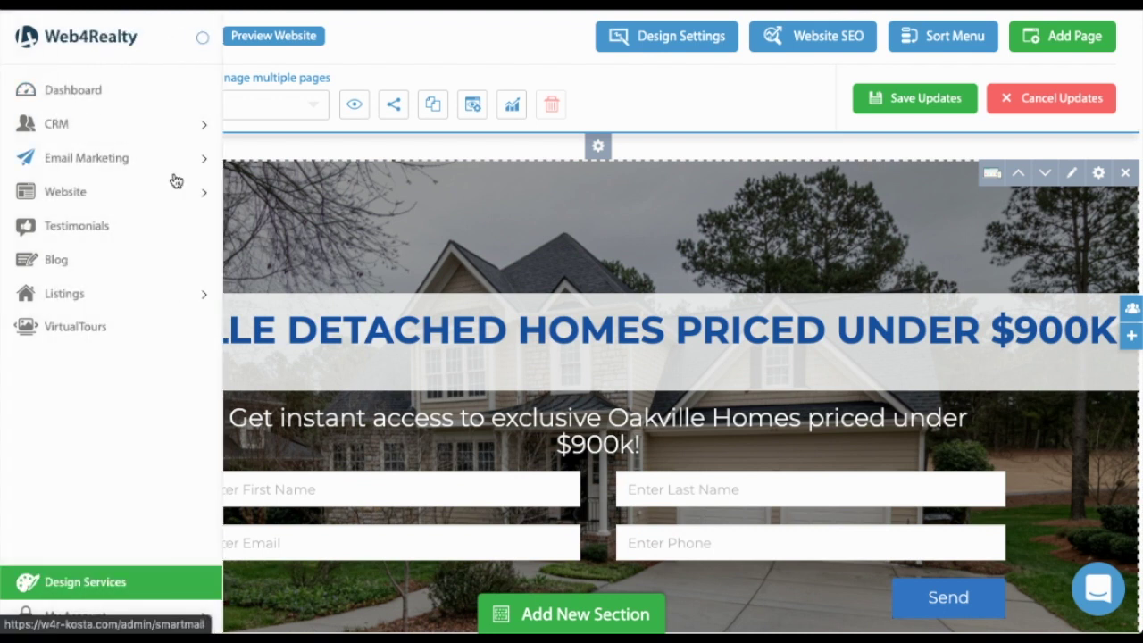
left_click(206, 128)
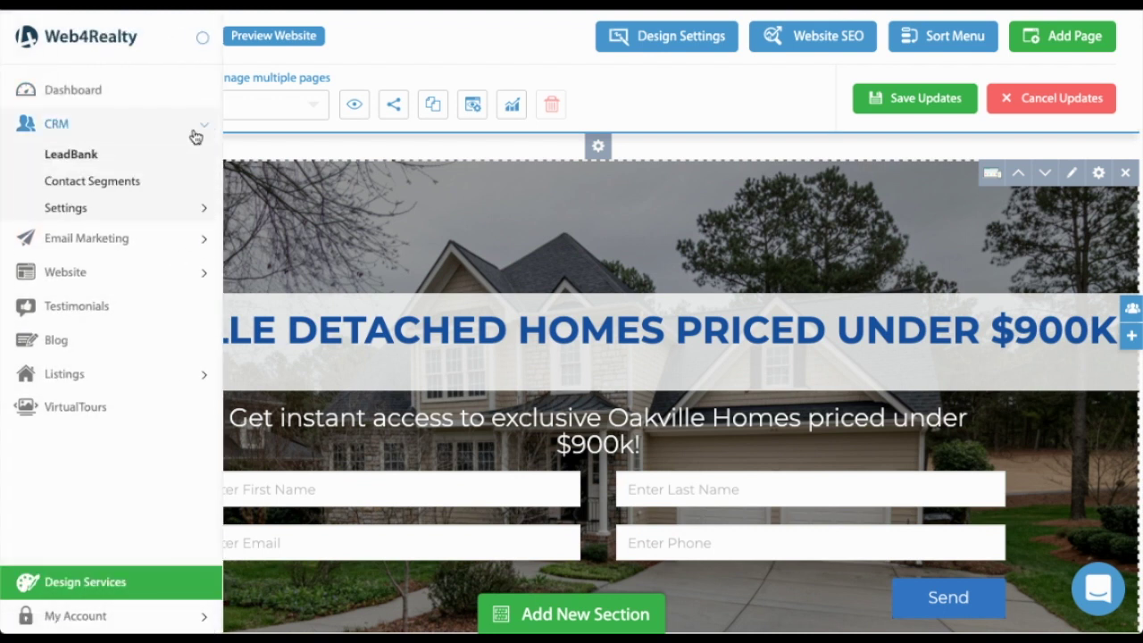
left_click(95, 188)
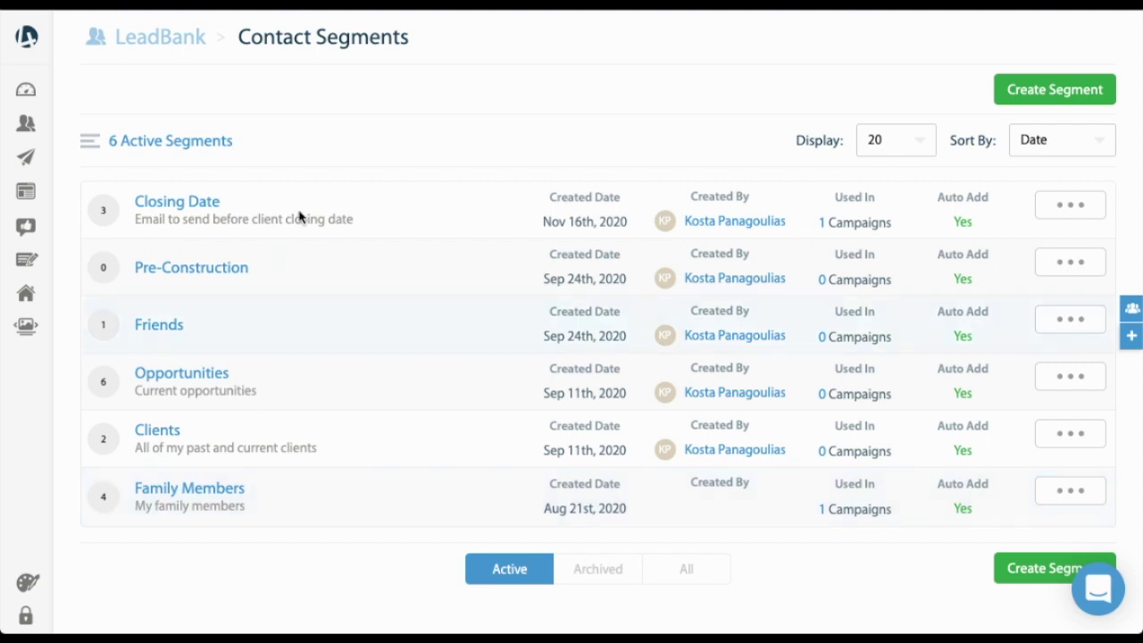
left_click(1047, 98)
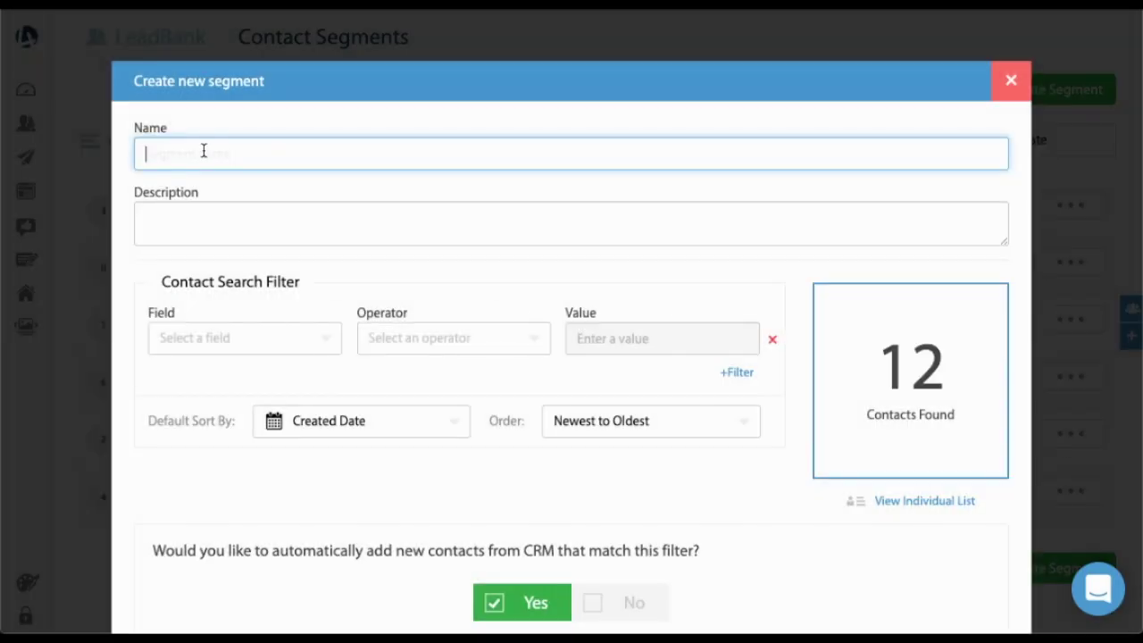
left_click(205, 150)
type("Oakville Landing Page")
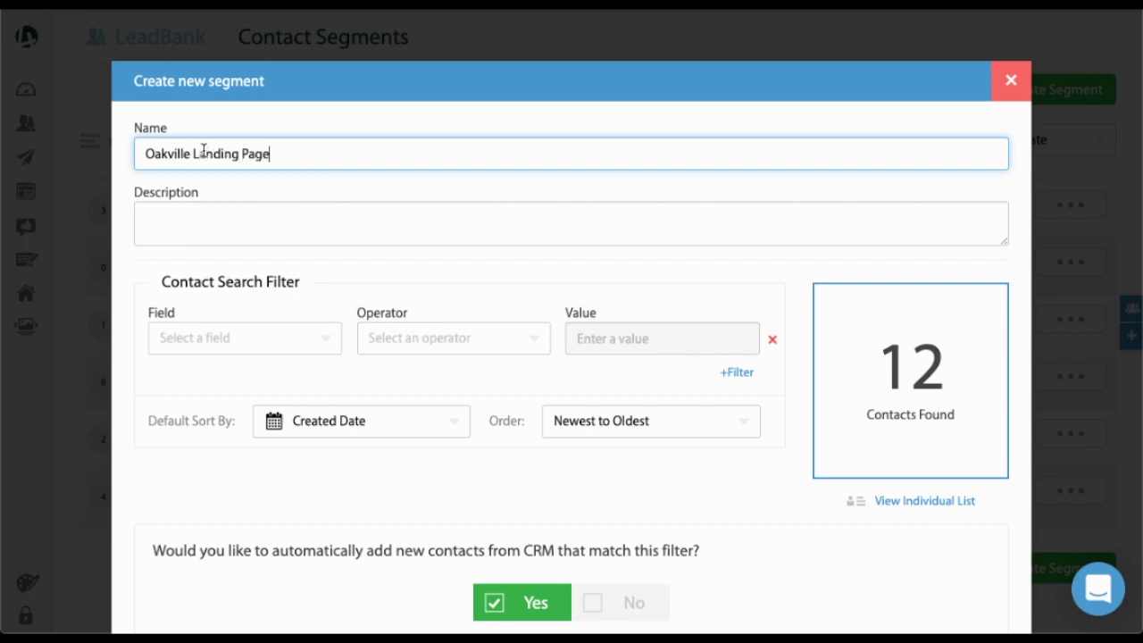
left_click(335, 272)
Set the segment's contact search filter to GroupTag Is "Oakville Landing Page"
scroll(366, 296, "down", 1)
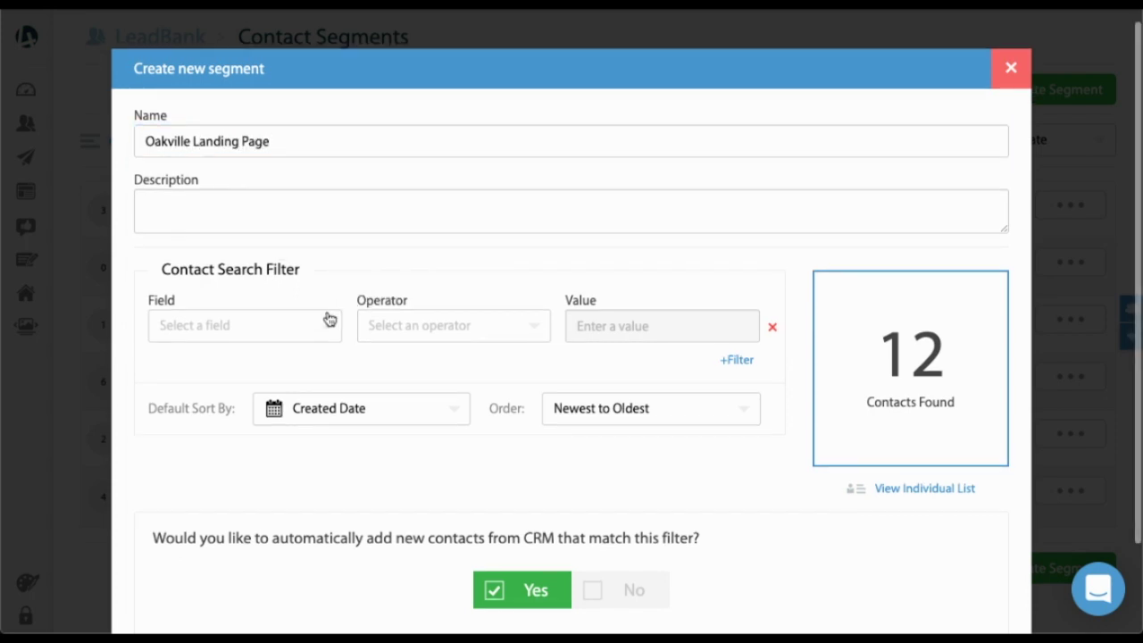
left_click(329, 323)
type("gro")
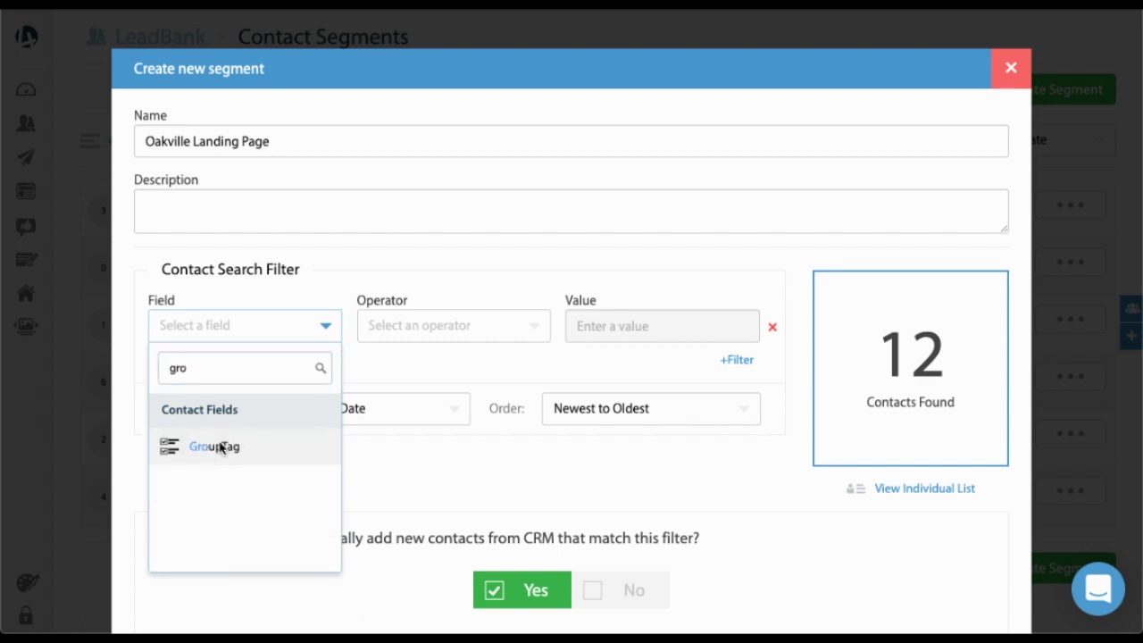
left_click(224, 446)
left_click(390, 343)
left_click(390, 357)
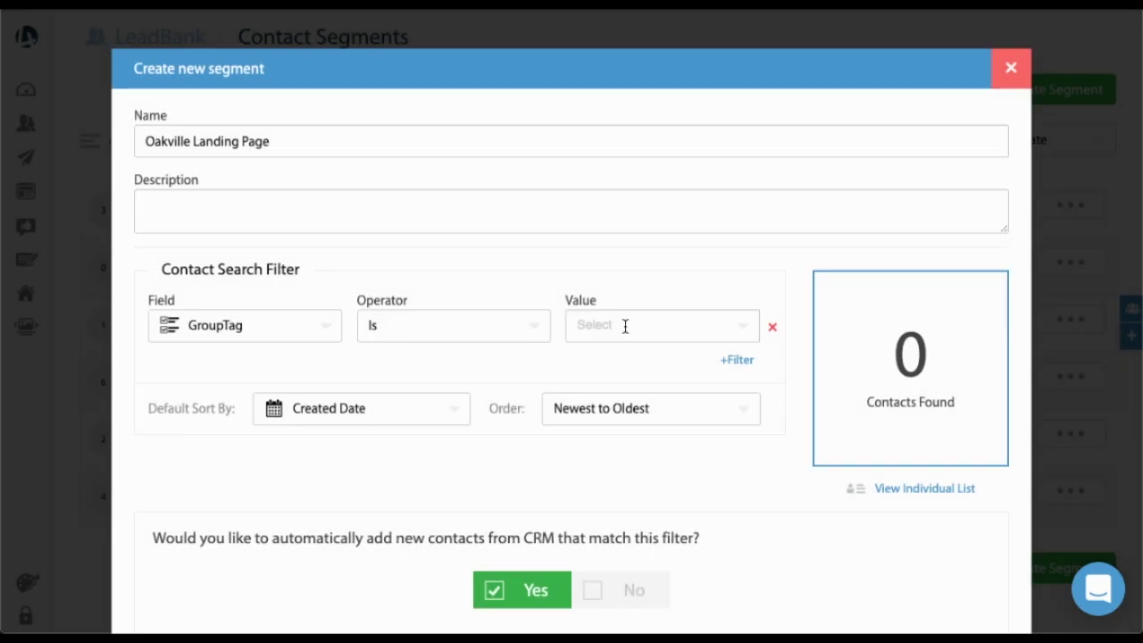
left_click(626, 327)
scroll(631, 378, "down", 2)
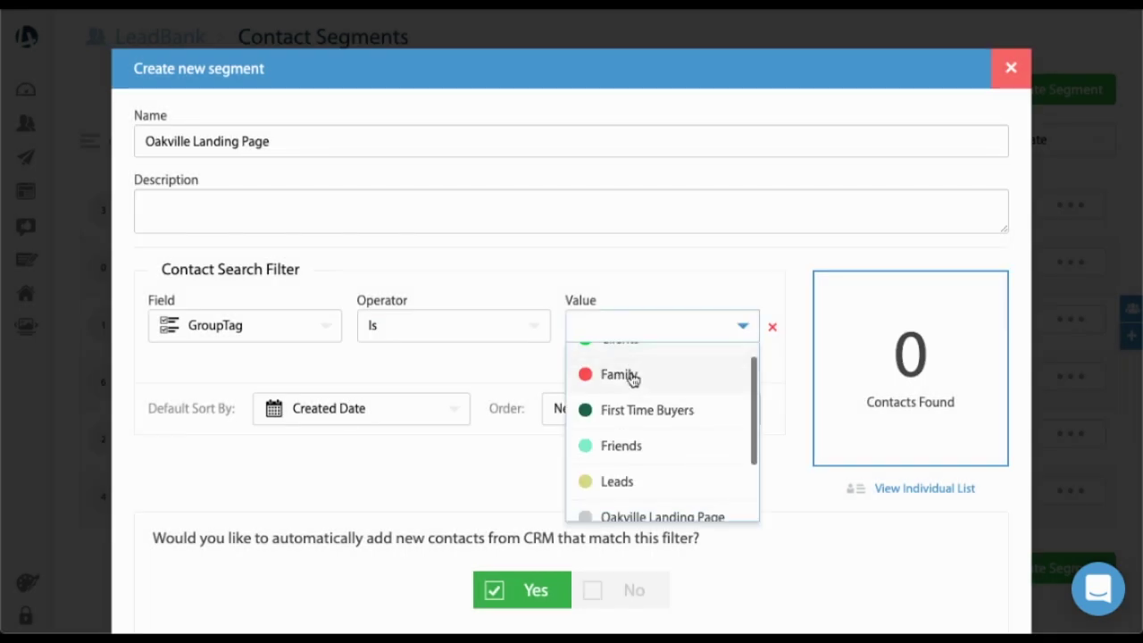
left_click(646, 458)
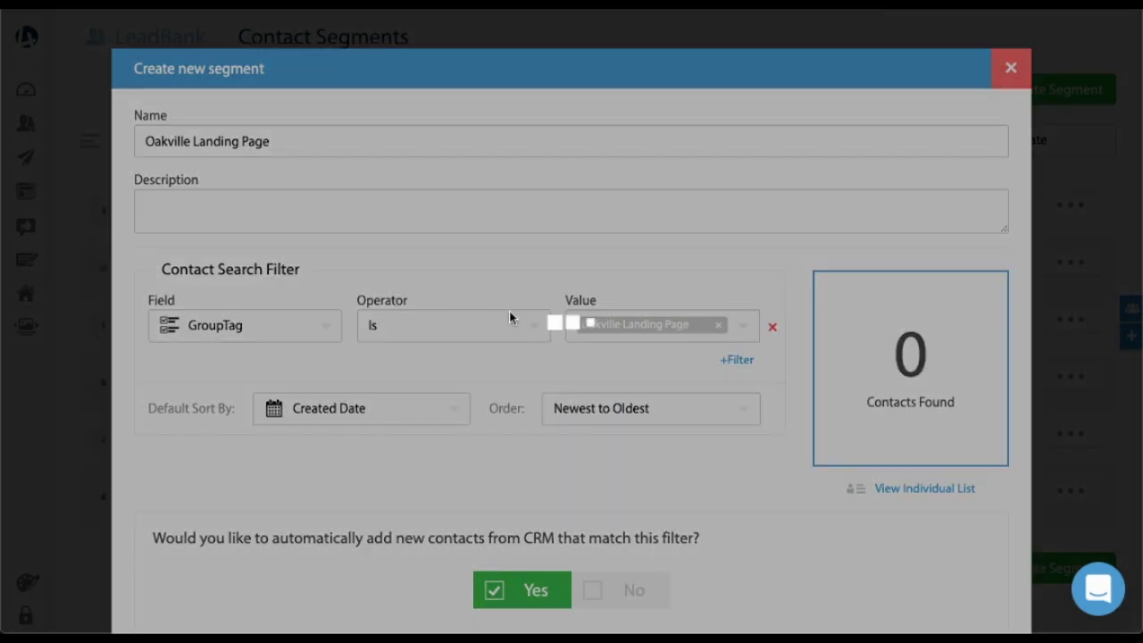
Check the new segment's filter settings and create the segment
scroll(459, 276, "down", 1)
scroll(456, 334, "up", 1)
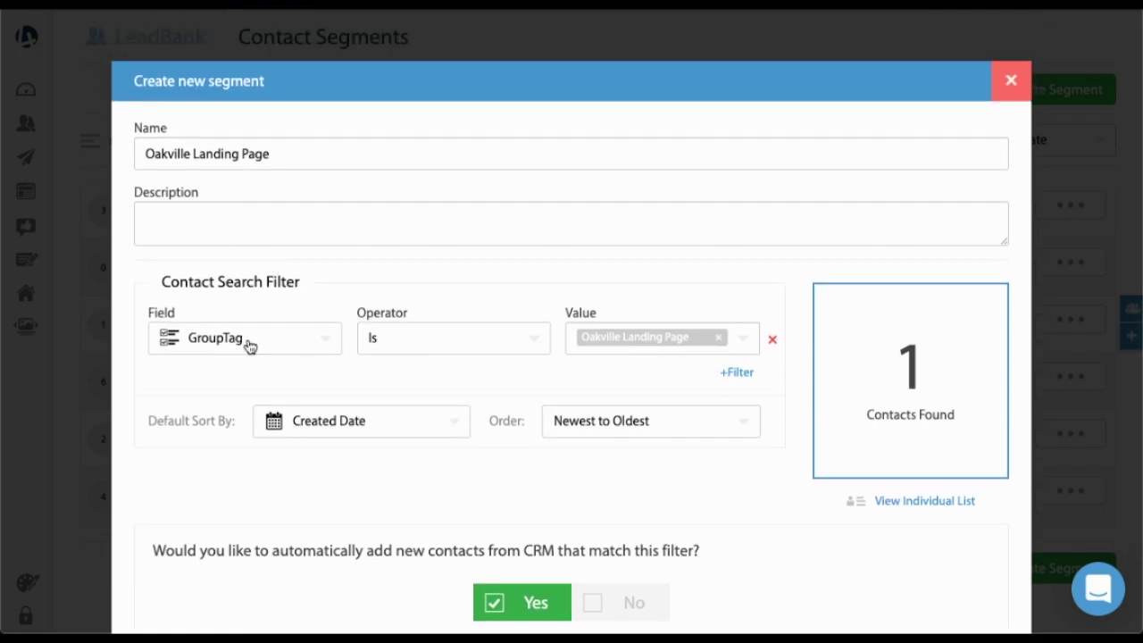
left_click(606, 343)
scroll(619, 407, "down", 3)
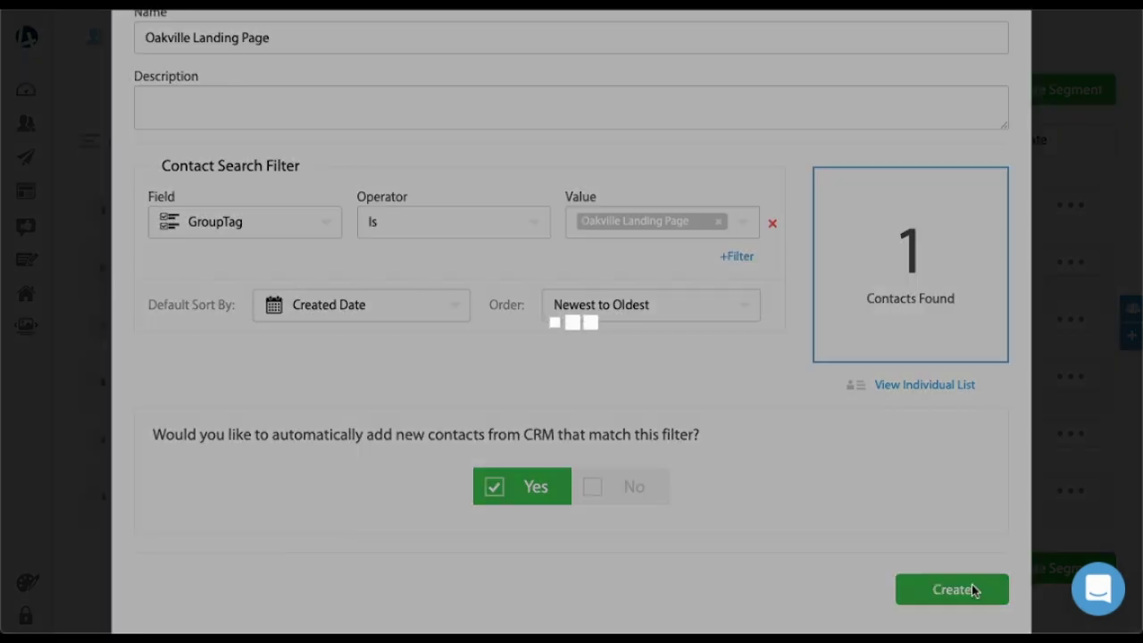
left_click(971, 589)
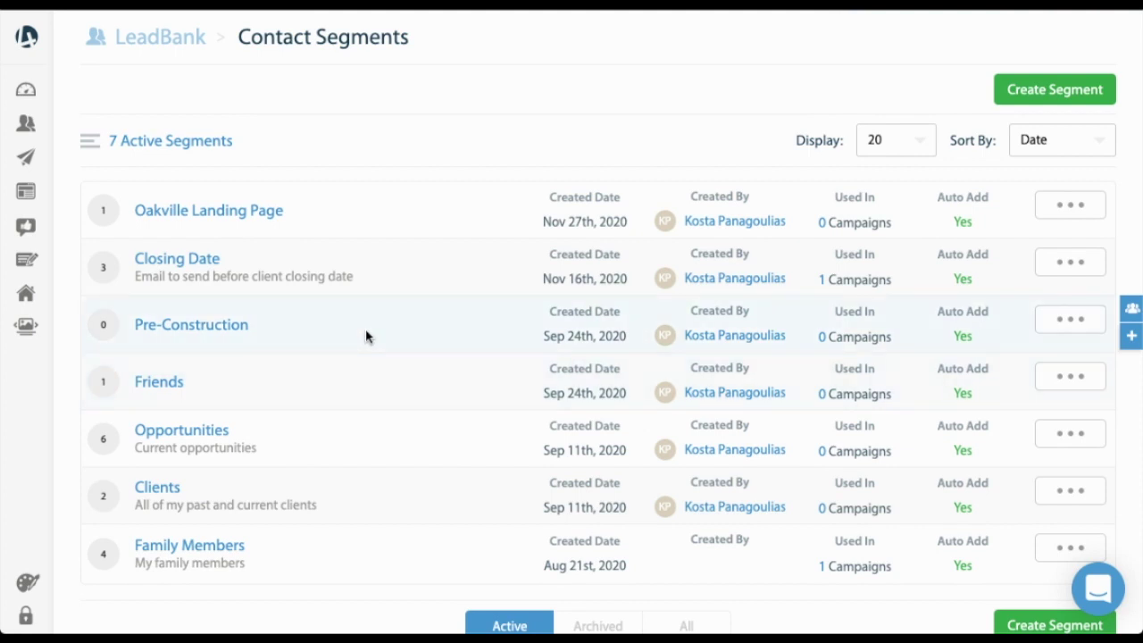
Go to the SmartMail email marketing campaigns and start a new campaign
mouse_move(3, 220)
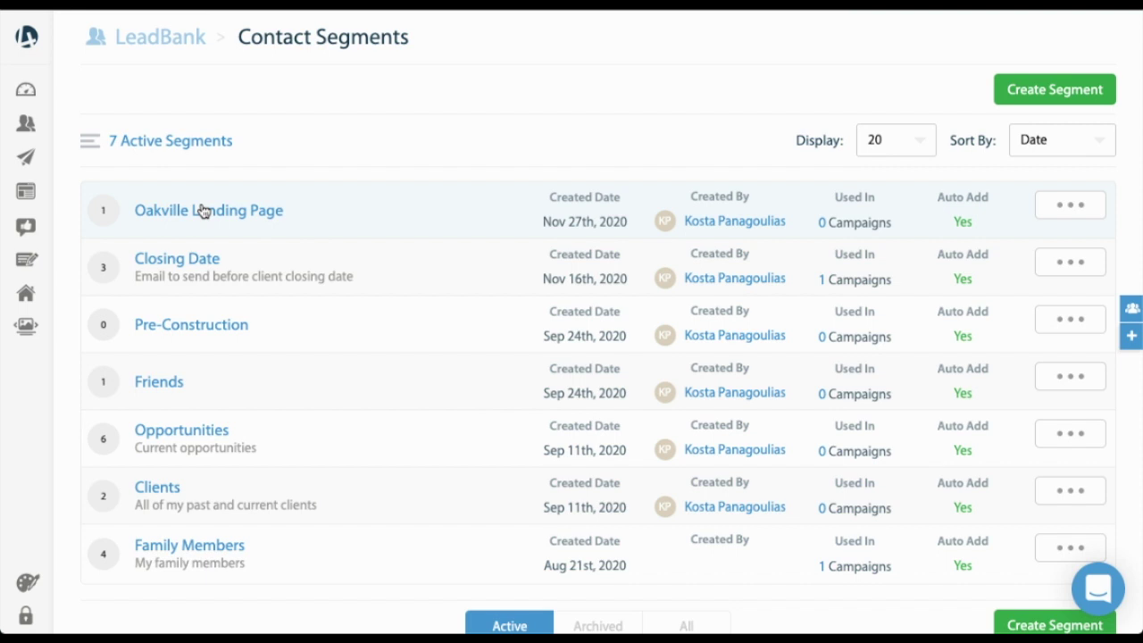
mouse_move(54, 257)
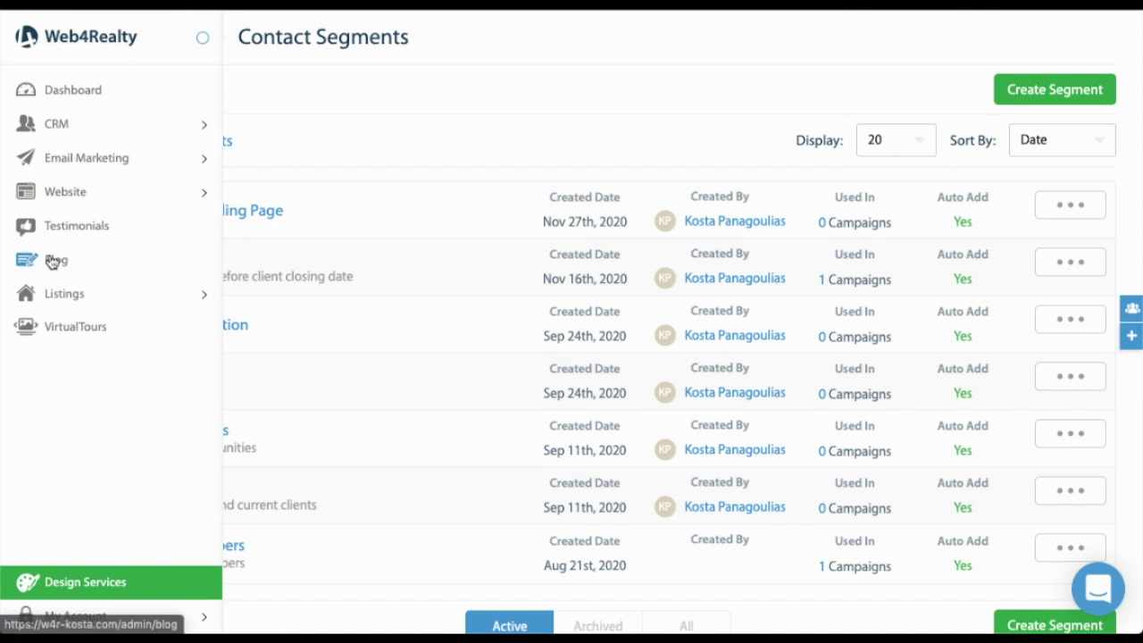
left_click(208, 161)
left_click(78, 189)
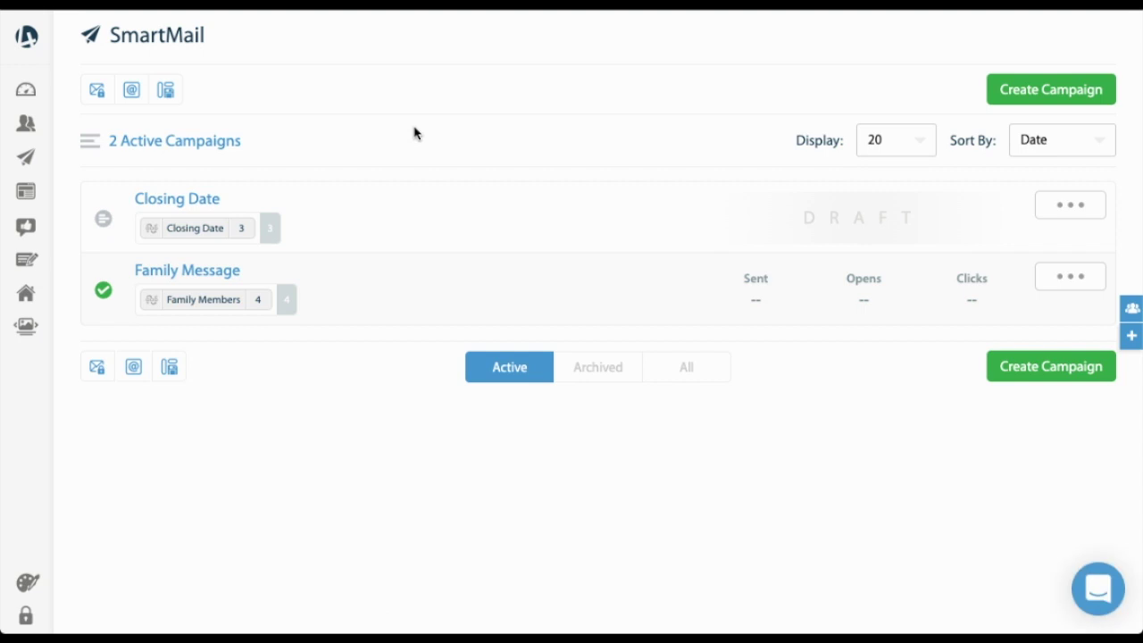
left_click(1037, 88)
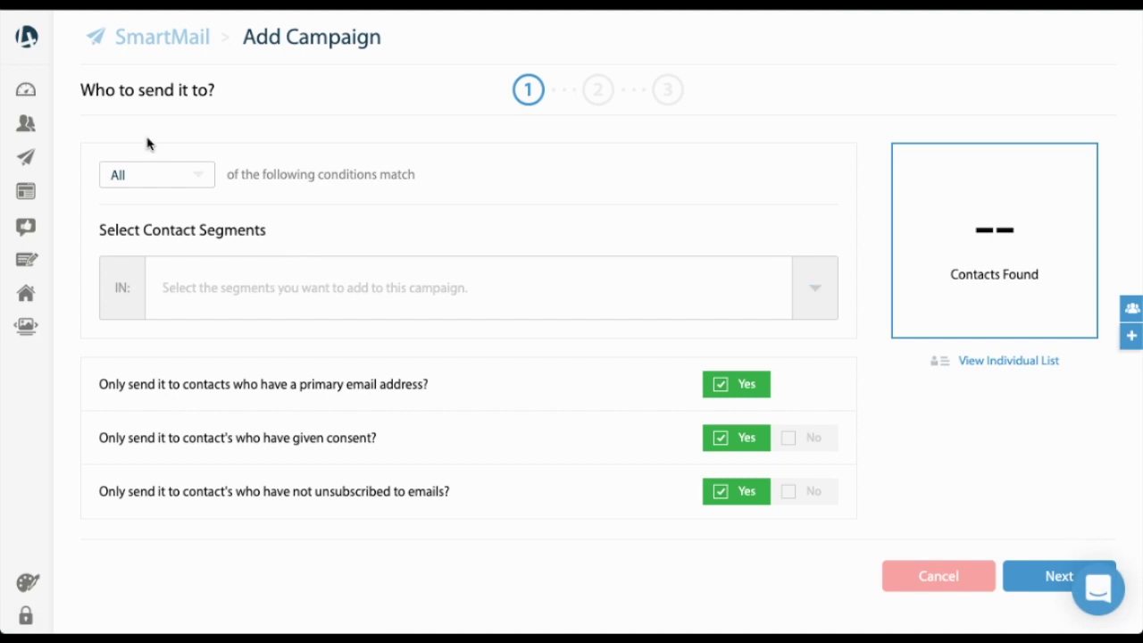
Choose the "Oakville Landing Page" contact segment as the campaign's recipients
left_click_drag(79, 94, 176, 86)
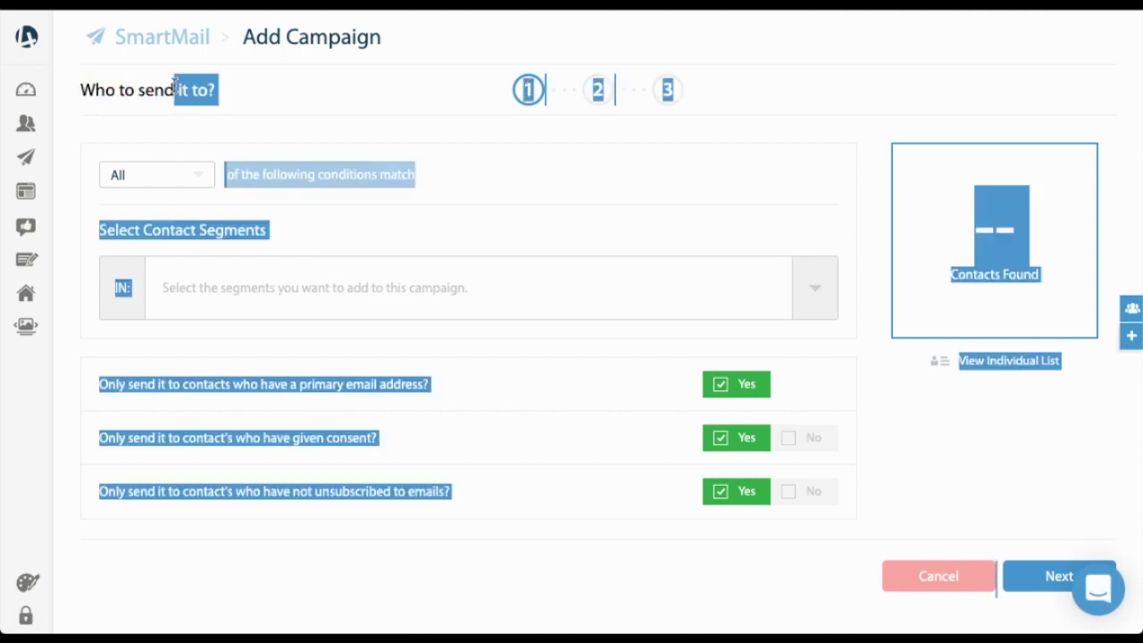
left_click(163, 85)
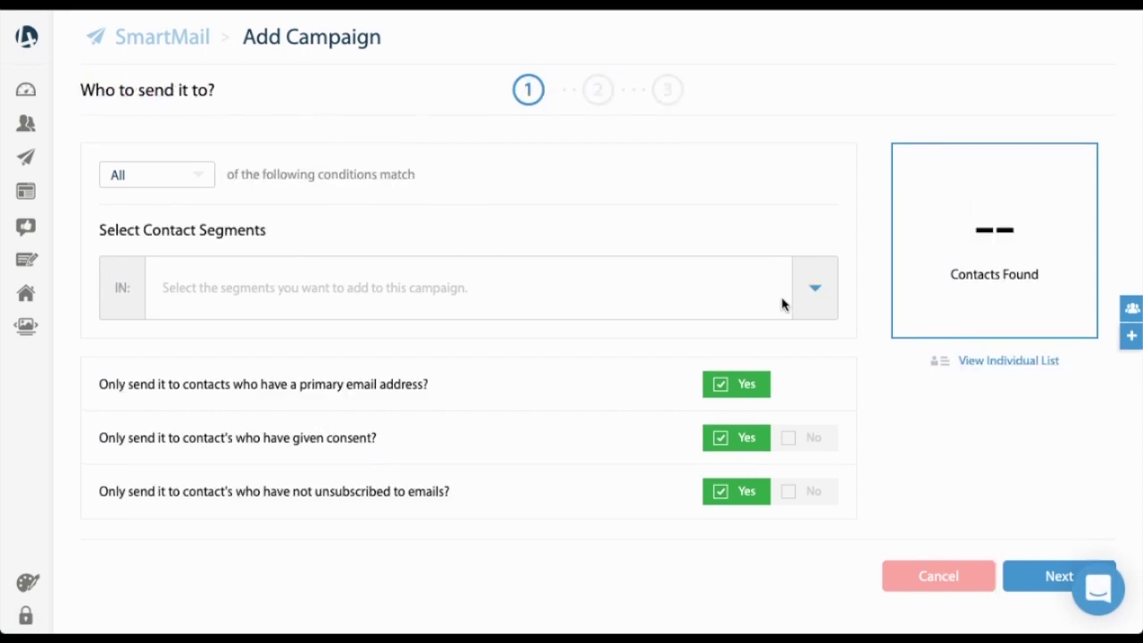
left_click(810, 295)
scroll(362, 444, "down", 4)
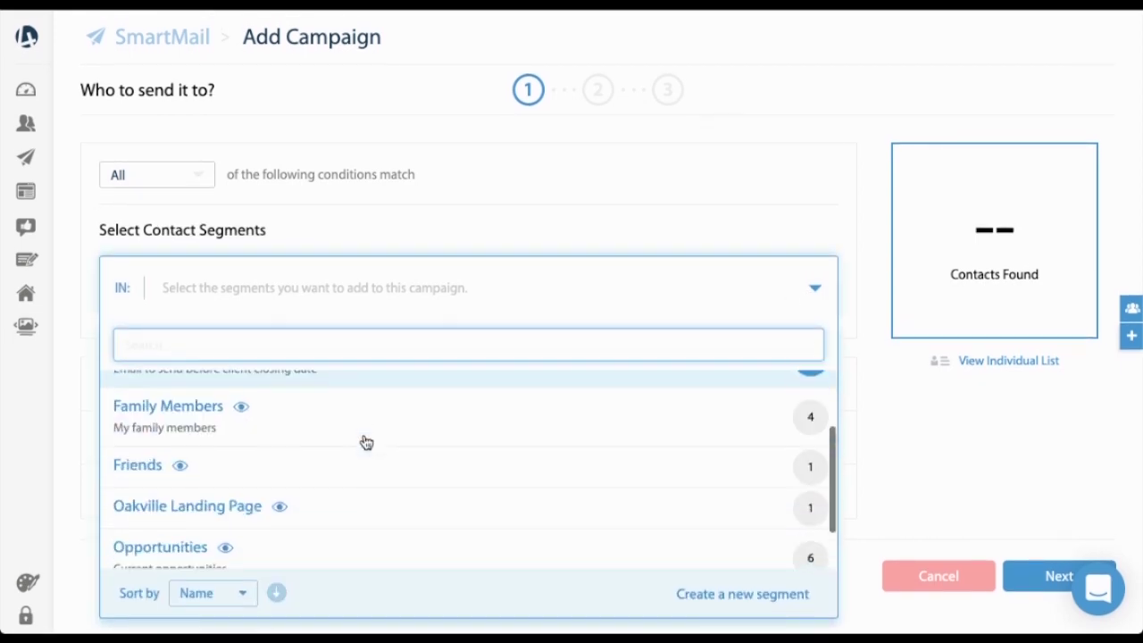
left_click(261, 452)
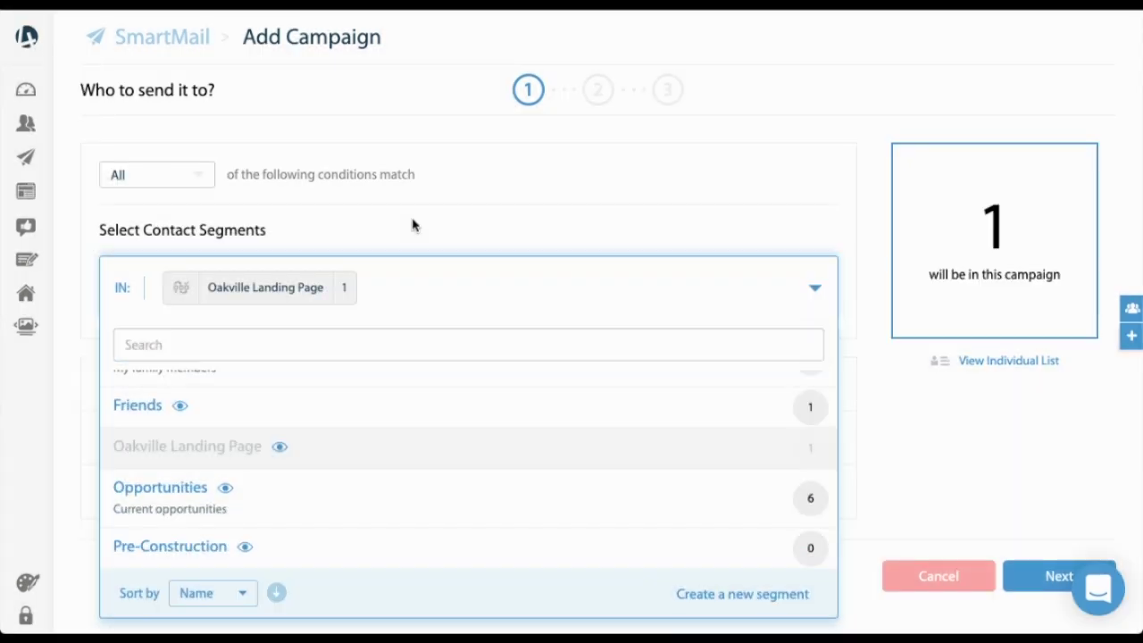
left_click(414, 225)
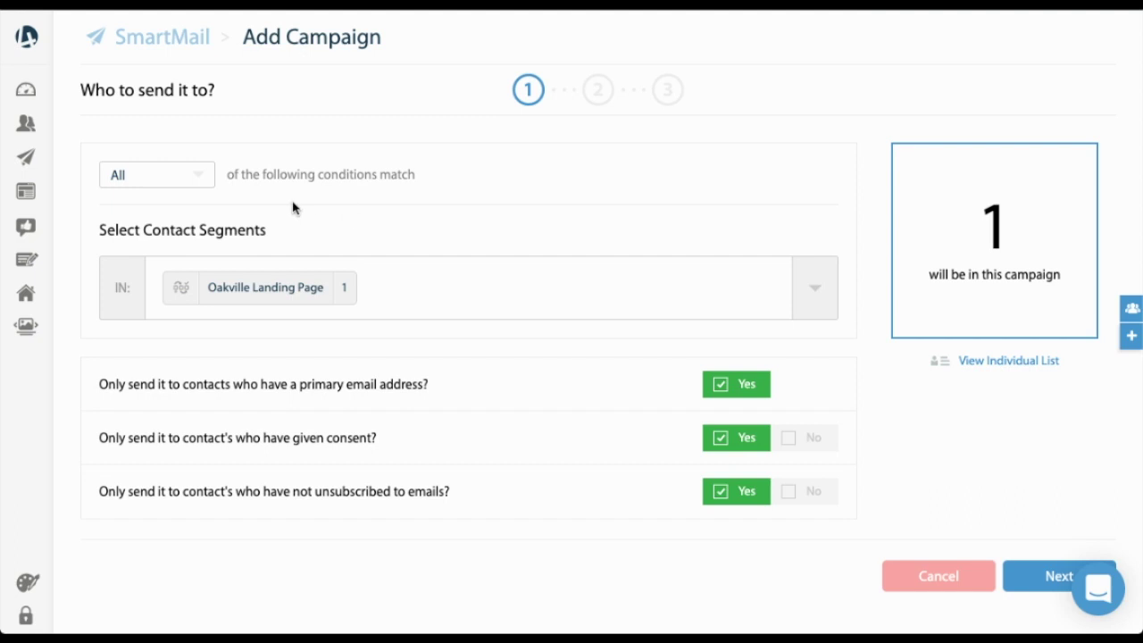
mouse_move(266, 290)
Proceed from the recipients, name the campaign "Oakville Landing Page Campaign" and save it
left_click(1041, 574)
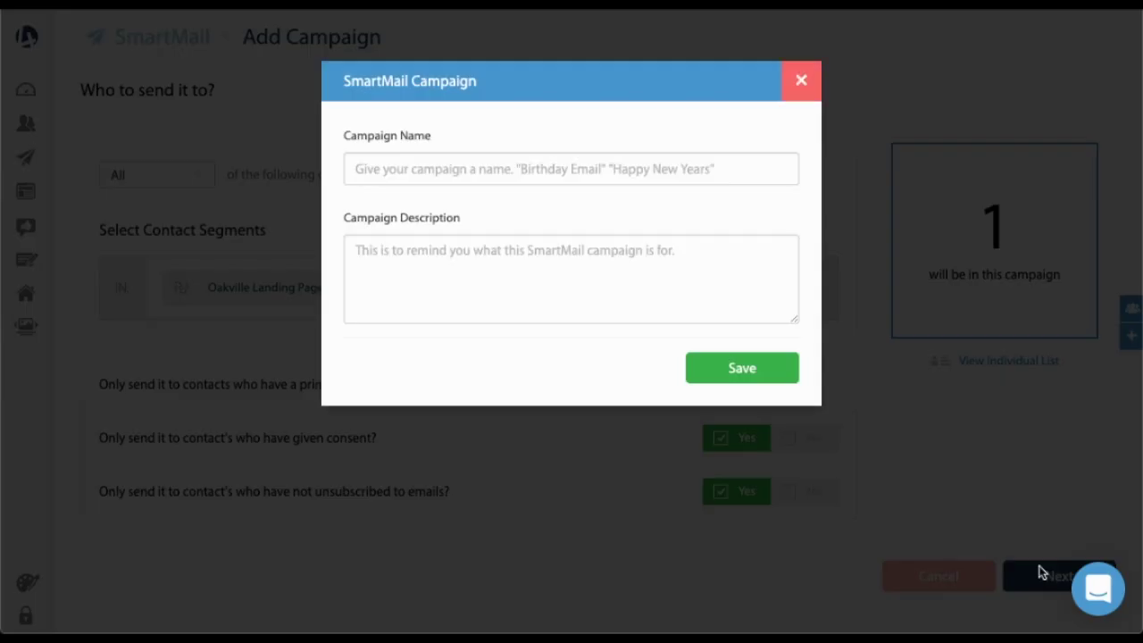
left_click(498, 176)
type("Oakville")
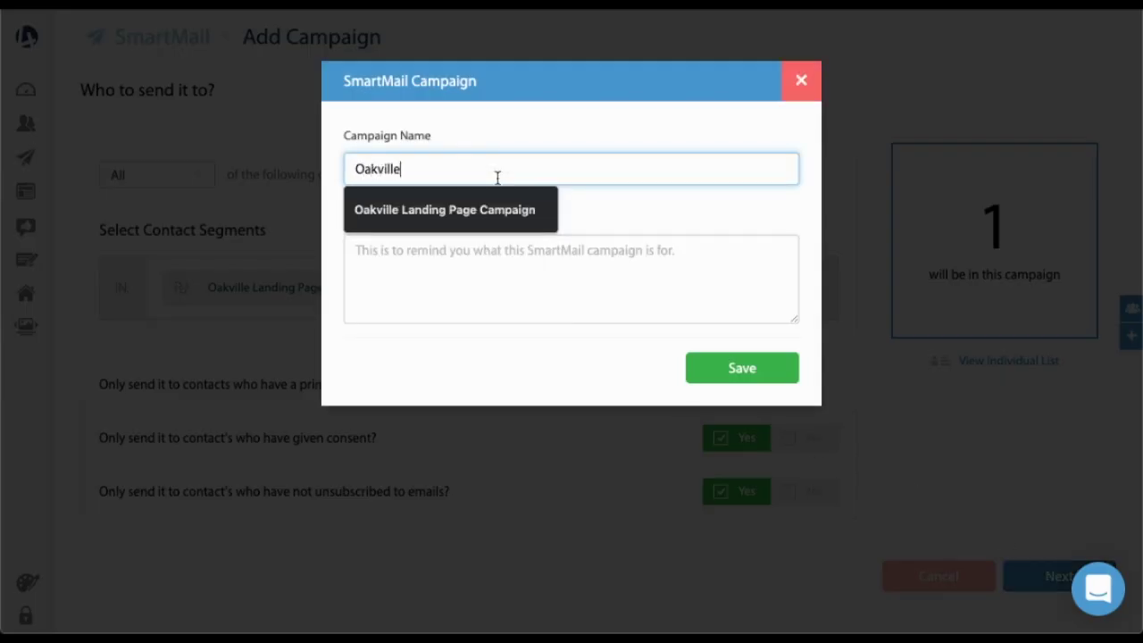
key("Down")
key("Return")
left_click(770, 367)
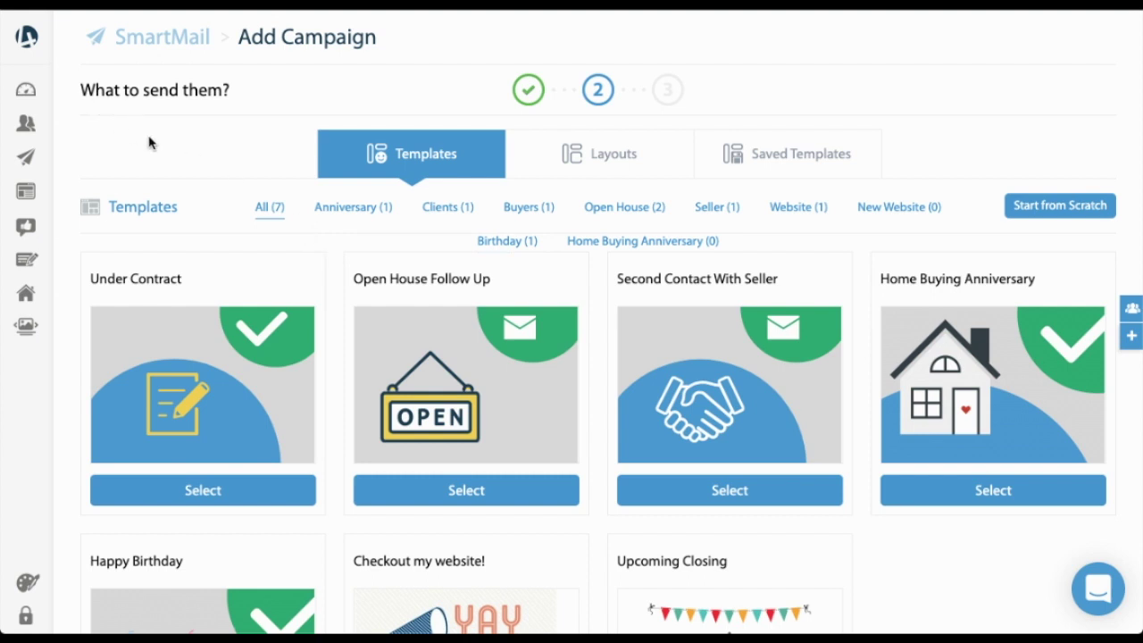
Choose the "Personal Email (Plain Text)" layout for the campaign email
left_click(626, 159)
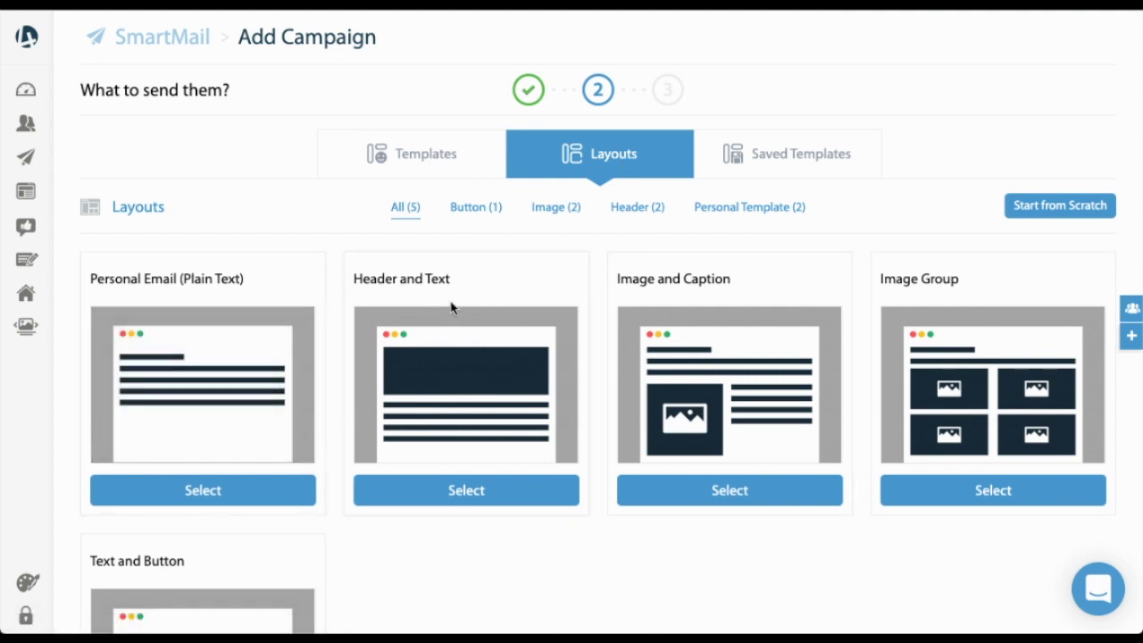
scroll(245, 235, "down", 1)
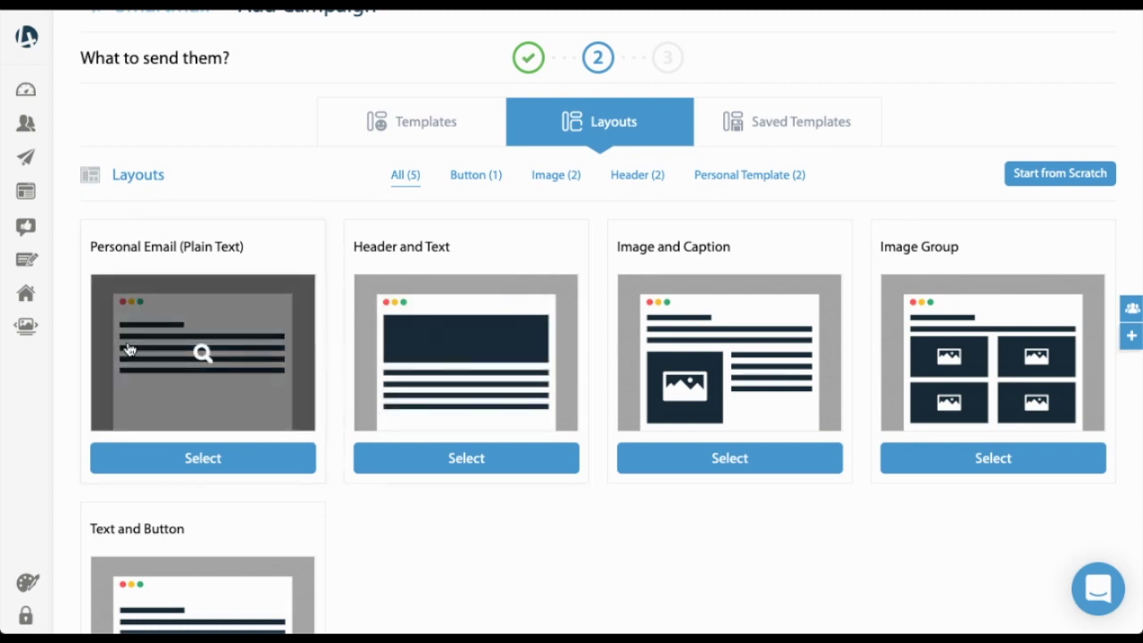
left_click_drag(90, 246, 249, 243)
left_click(205, 243)
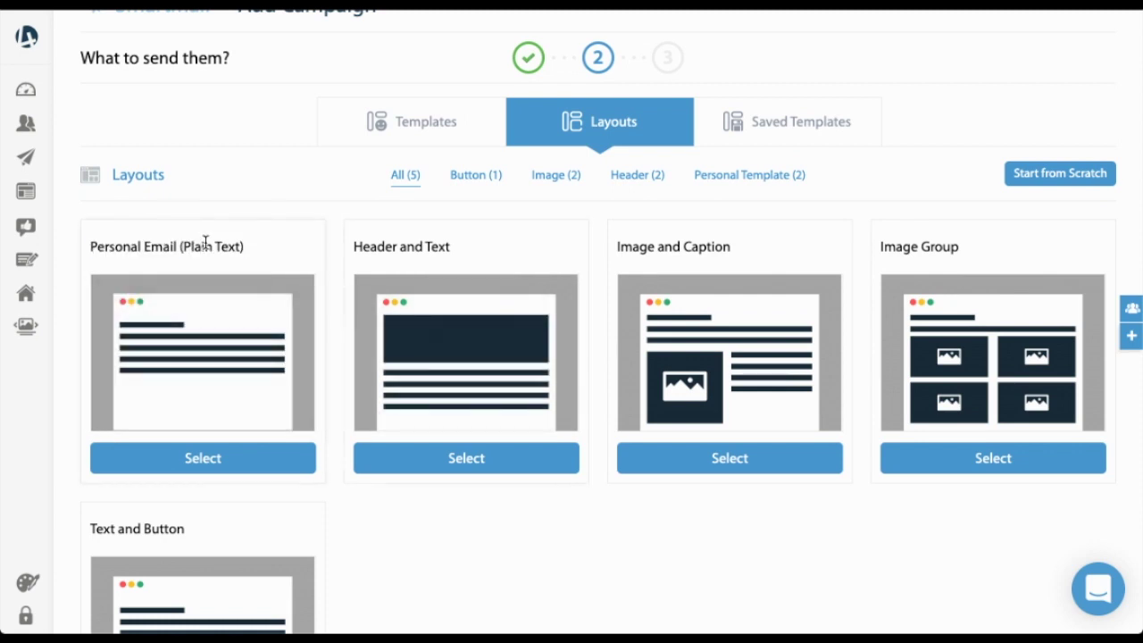
left_click(246, 463)
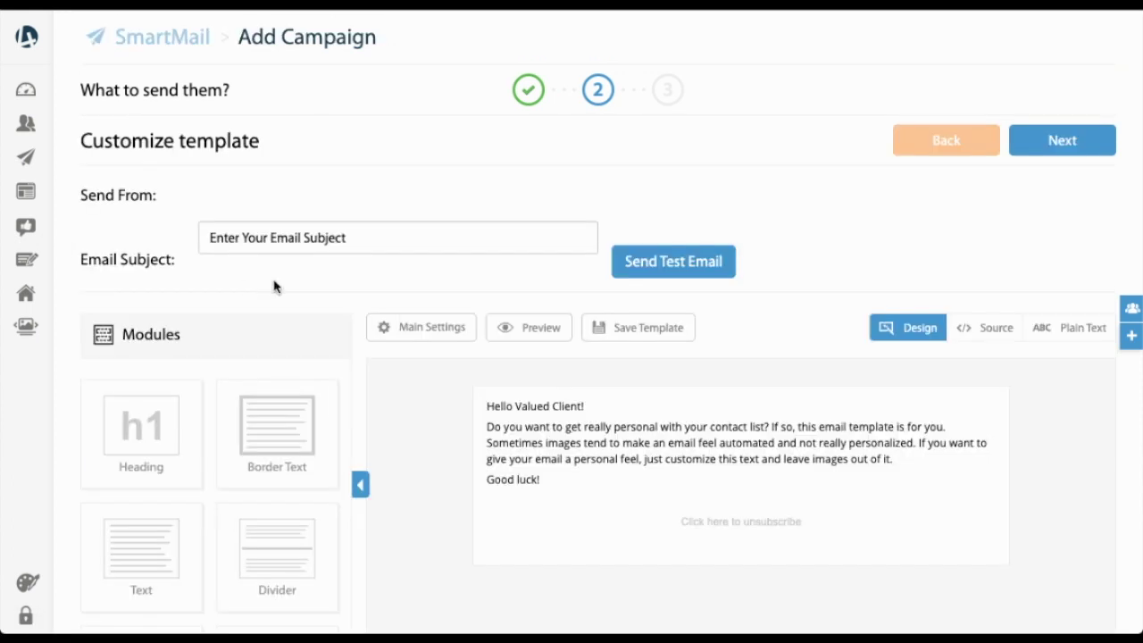
Set the email subject to "Here you go..."
scroll(279, 228, "down", 1)
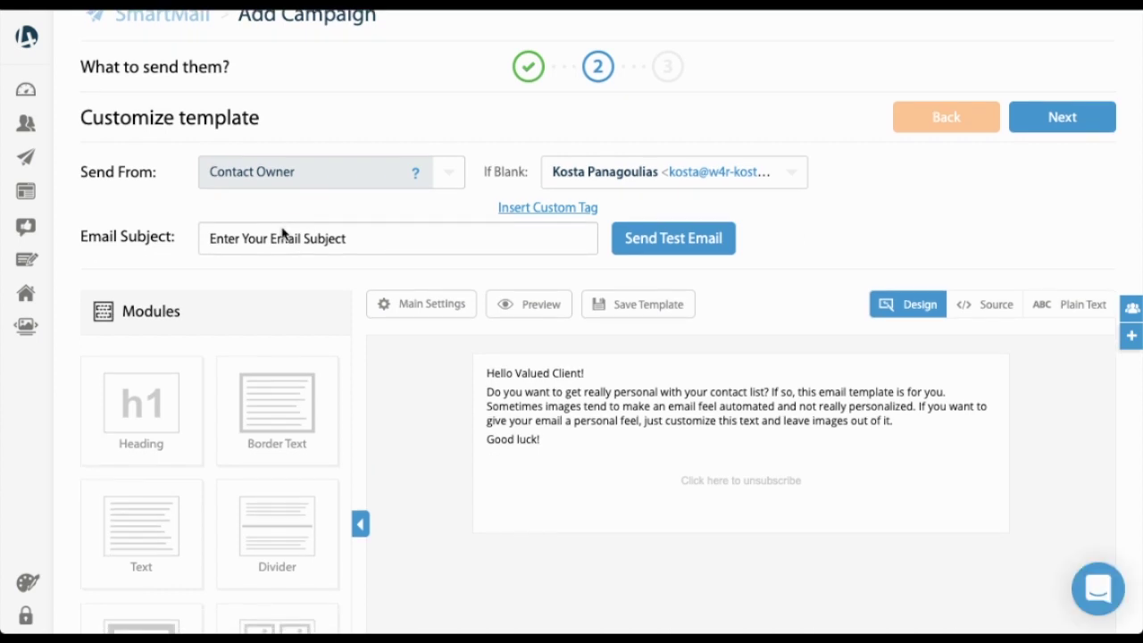
triple_click(273, 239)
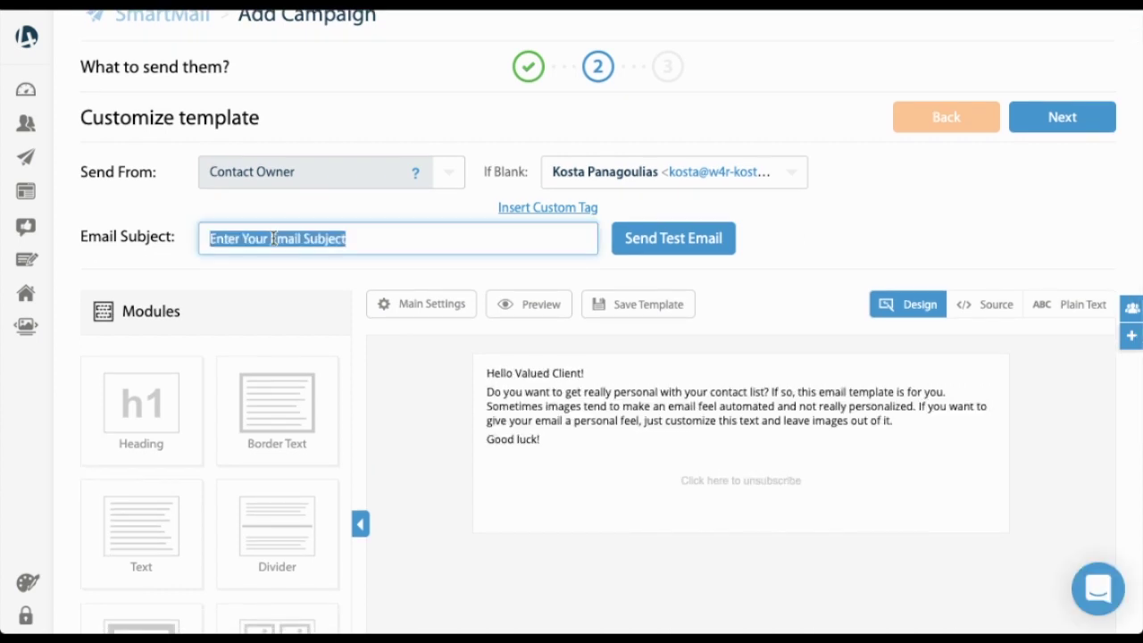
type("Hre")
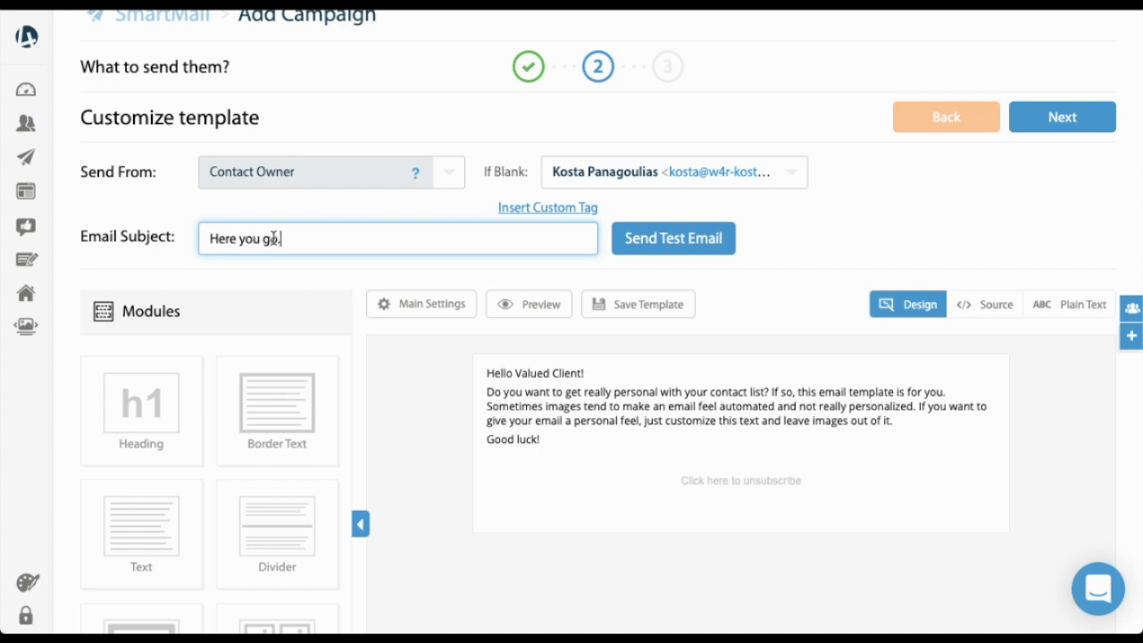
Replace the email's sample body text with the greeting "Hi" followed by the first name custom tag
left_click(636, 418)
key("ctrl+a")
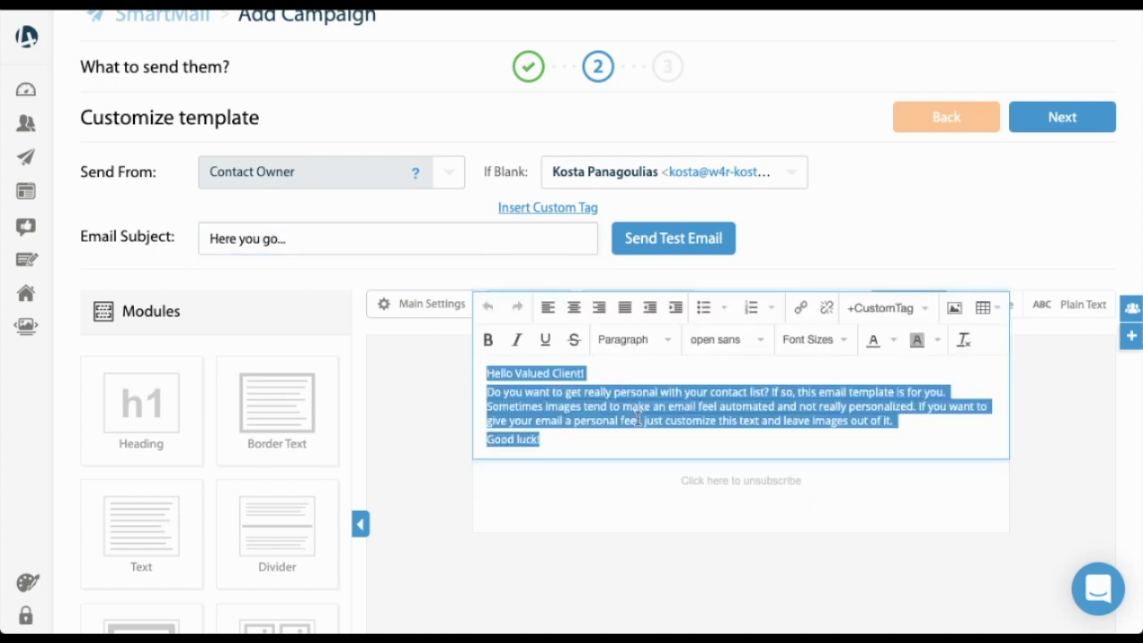
key("BackSpace")
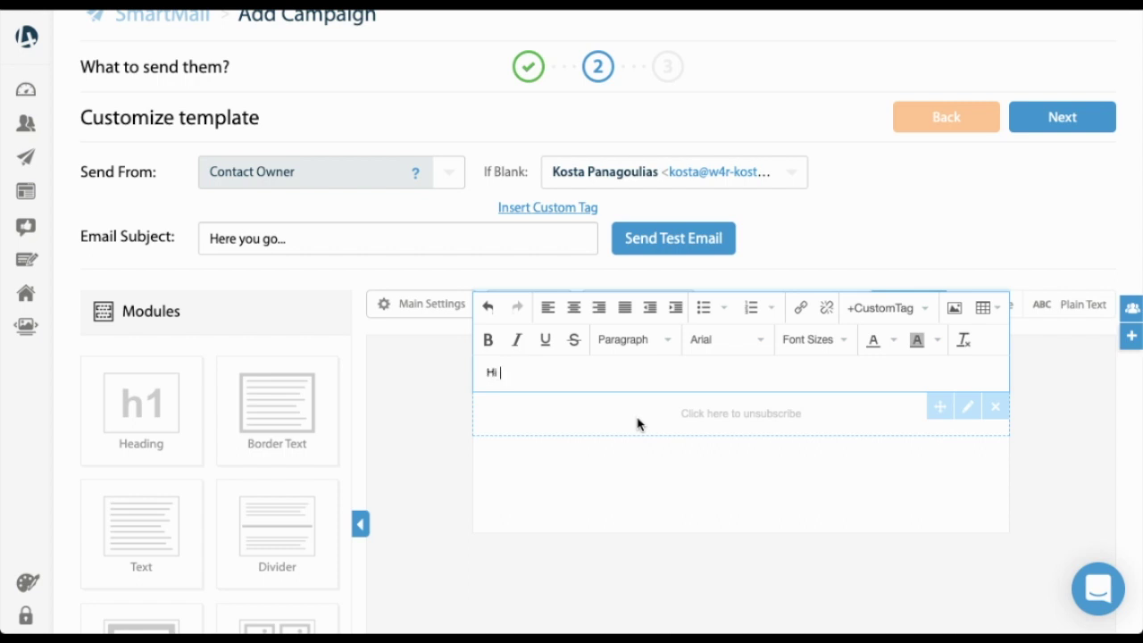
left_click(891, 308)
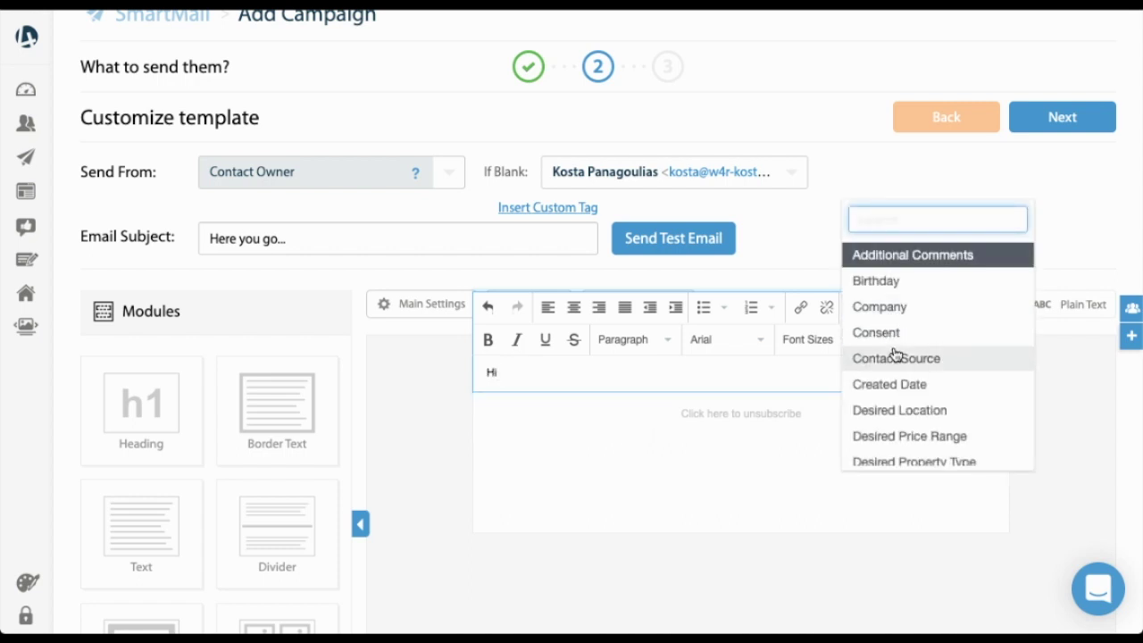
scroll(895, 355, "down", 3)
left_click(896, 402)
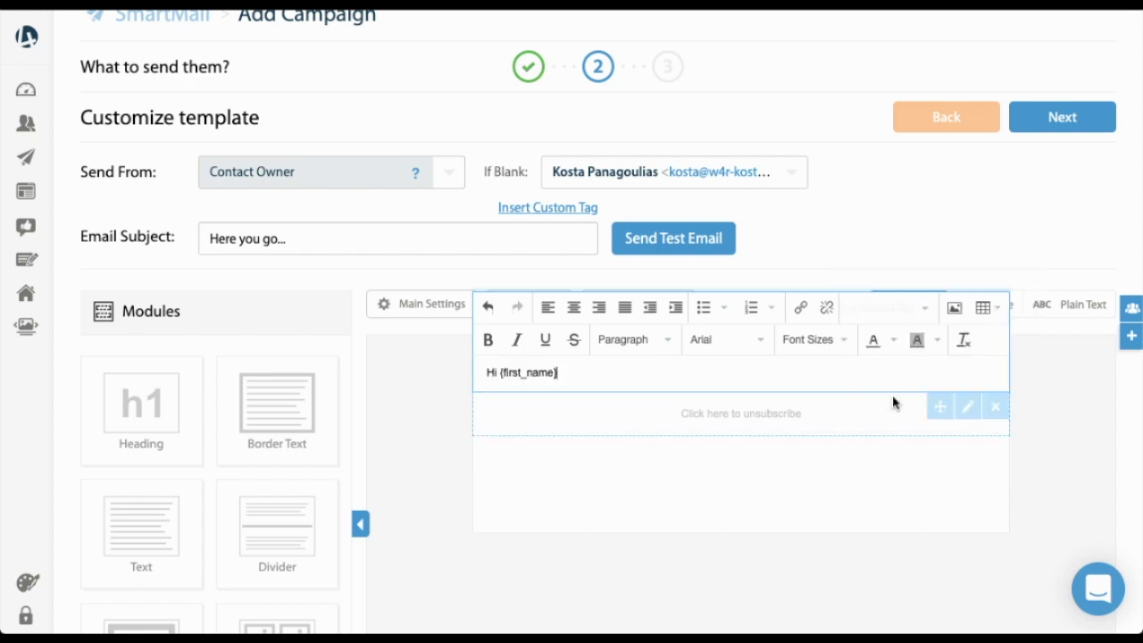
Write the message below the greeting: thank the contact, give the oakville-homes-exclusive page address for detached Oakville homes under $900k, and offer help
key("Return")
key("Return")
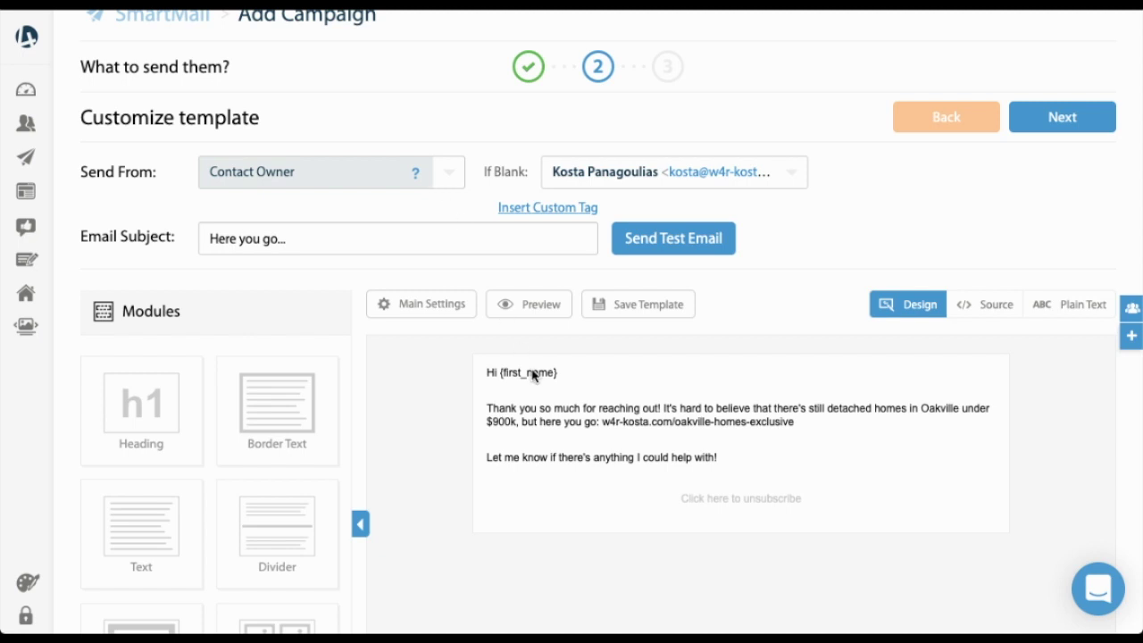
mouse_move(528, 404)
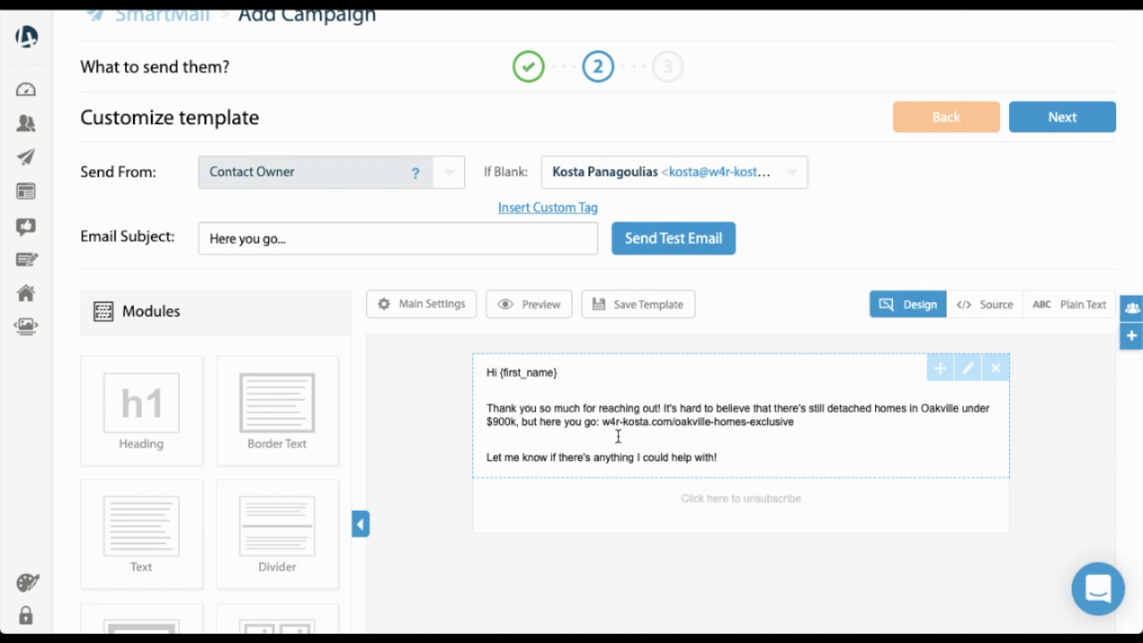
left_click_drag(602, 423, 807, 421)
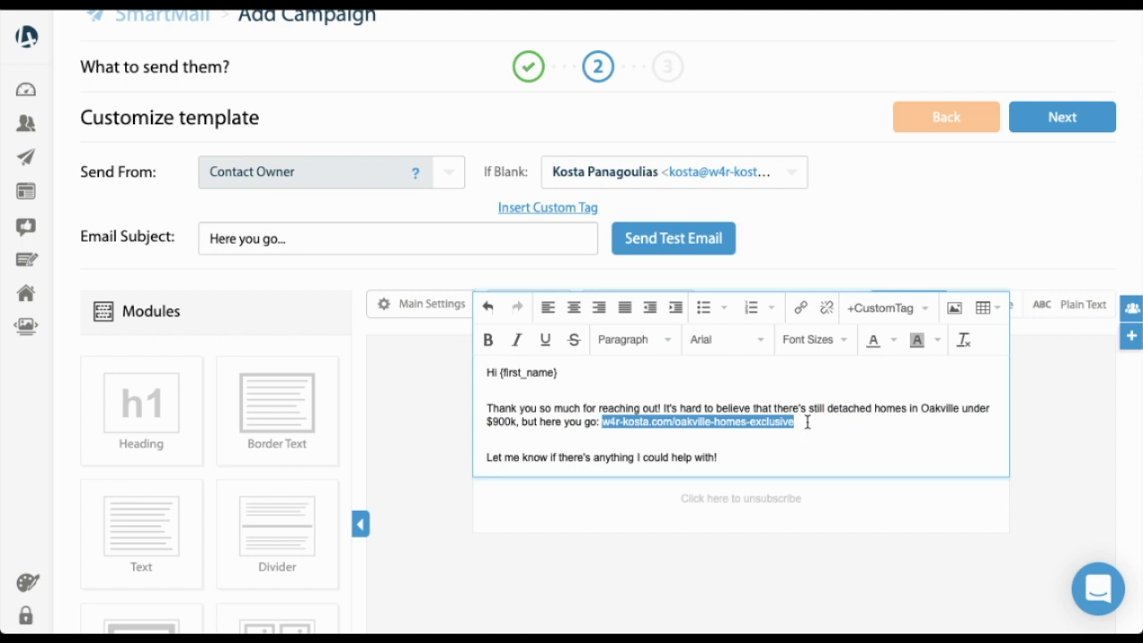
left_click(399, 423)
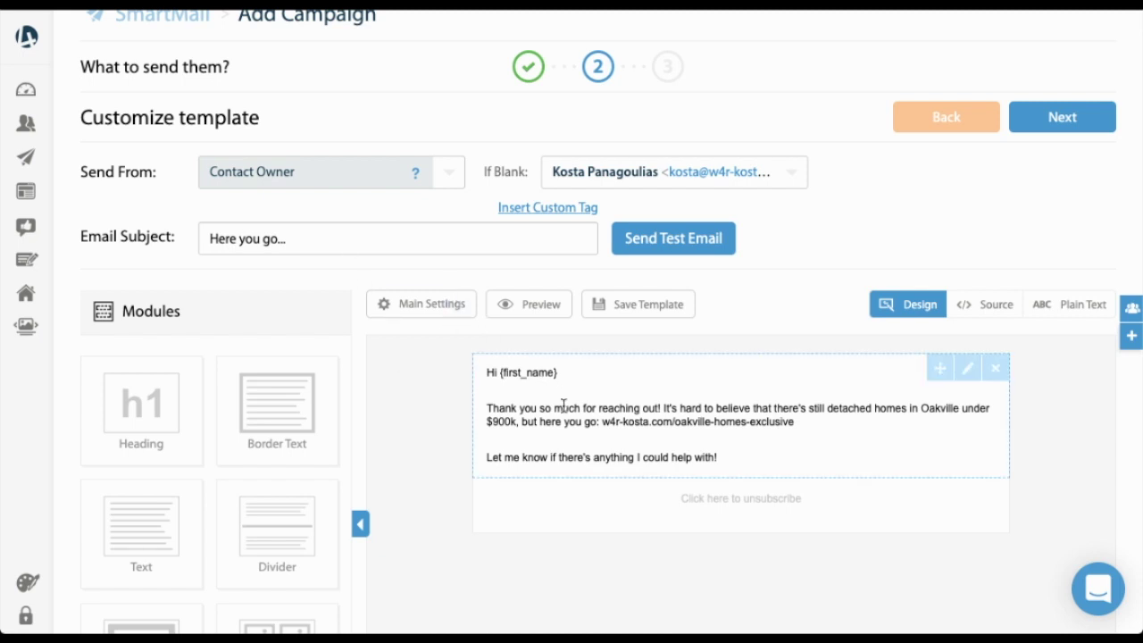
Continue to the sending schedule and set the email to go out 3 min after a contact is added to the list
left_click(1066, 120)
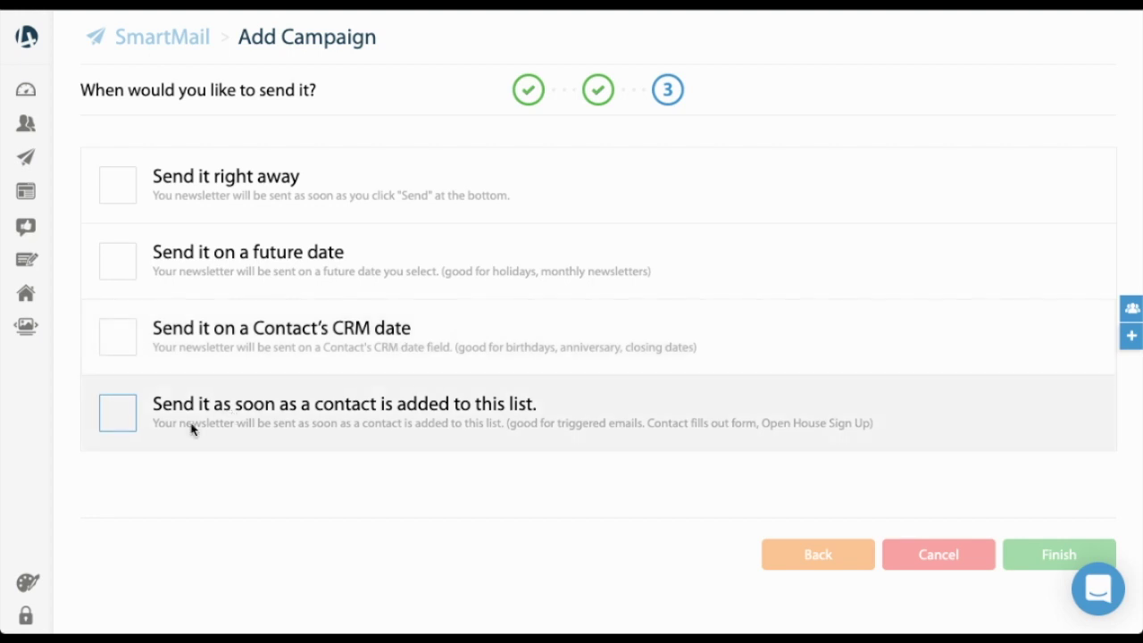
left_click(113, 420)
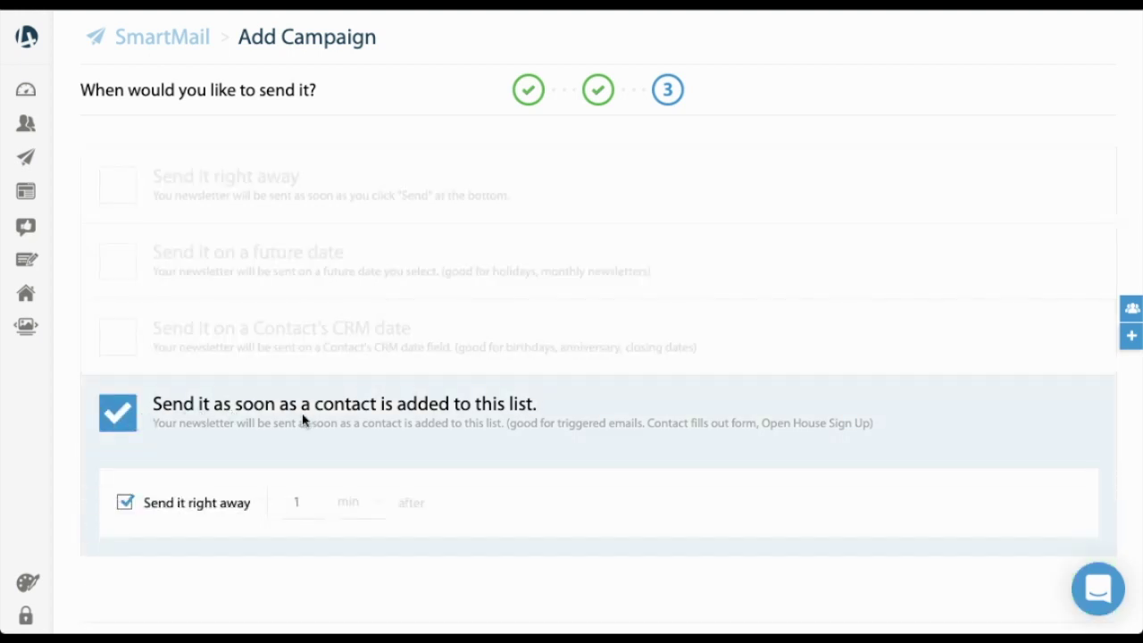
left_click(125, 503)
left_click(125, 504)
left_click(120, 505)
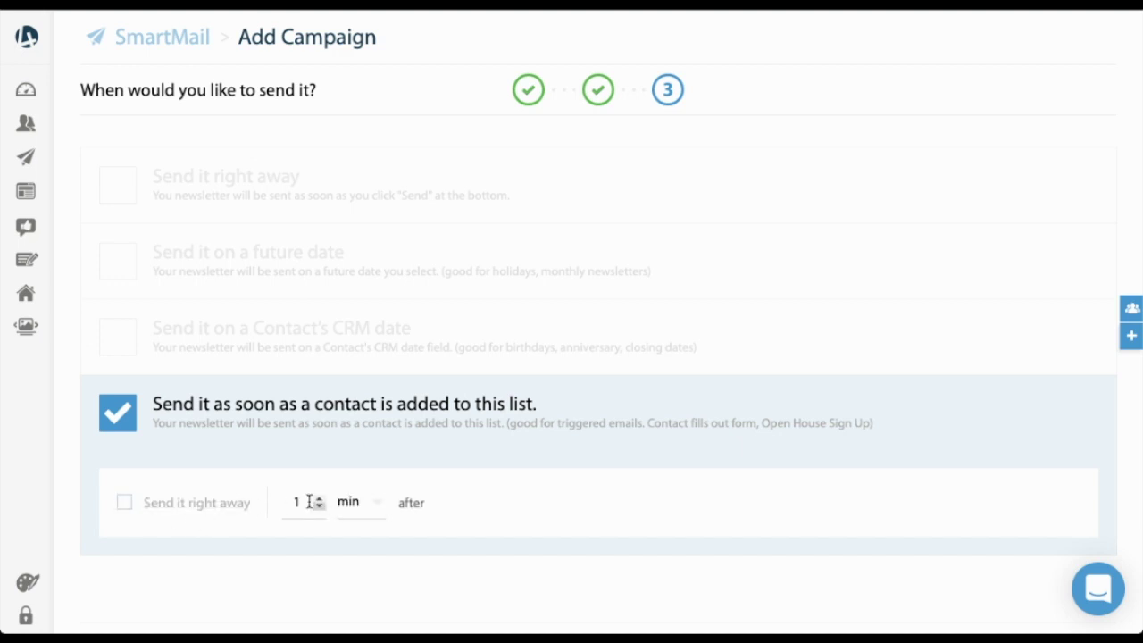
left_click(301, 502)
left_click(346, 504)
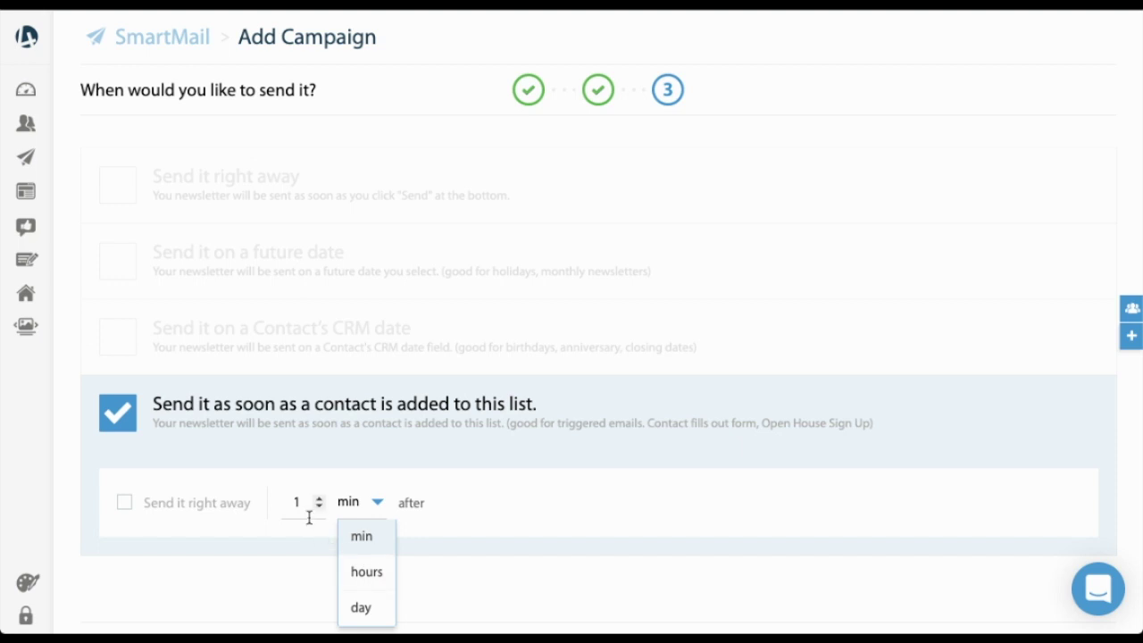
left_click(301, 506)
left_click_drag(300, 503, 288, 502)
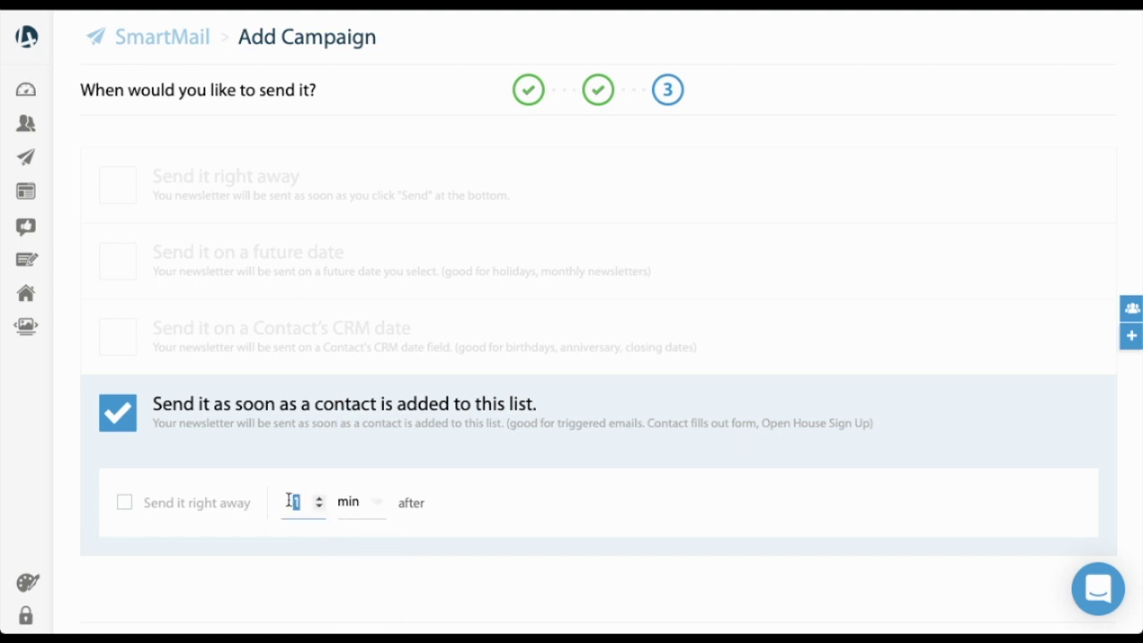
type("3")
Finish the campaign setup and save it under the name "Oakville Landing Page Campaign"
scroll(316, 487, "down", 1)
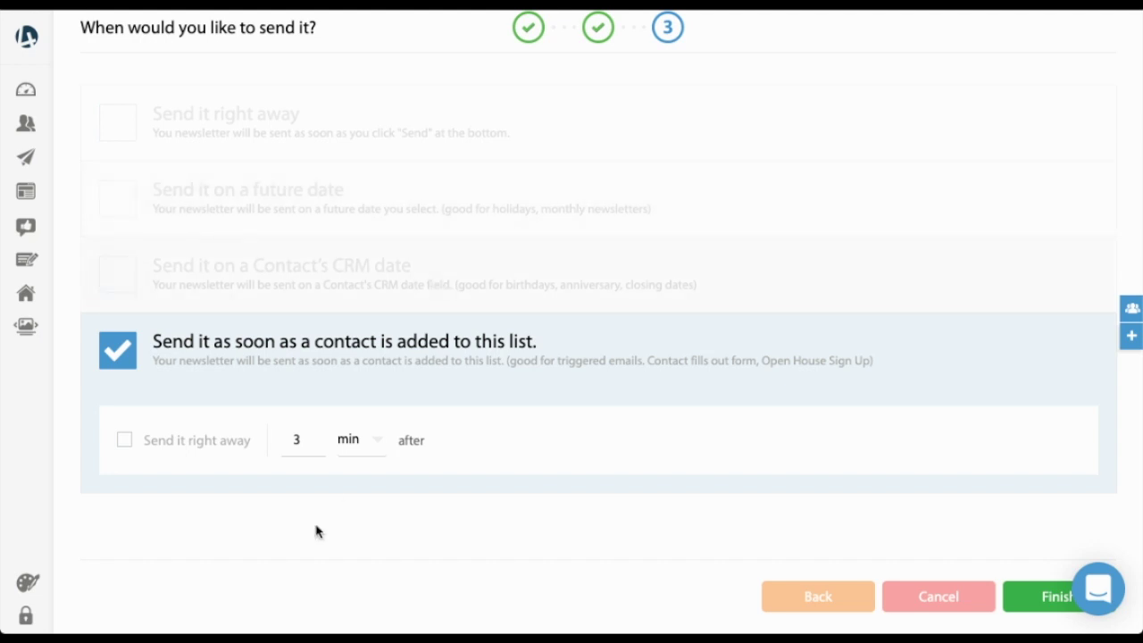
left_click(1039, 606)
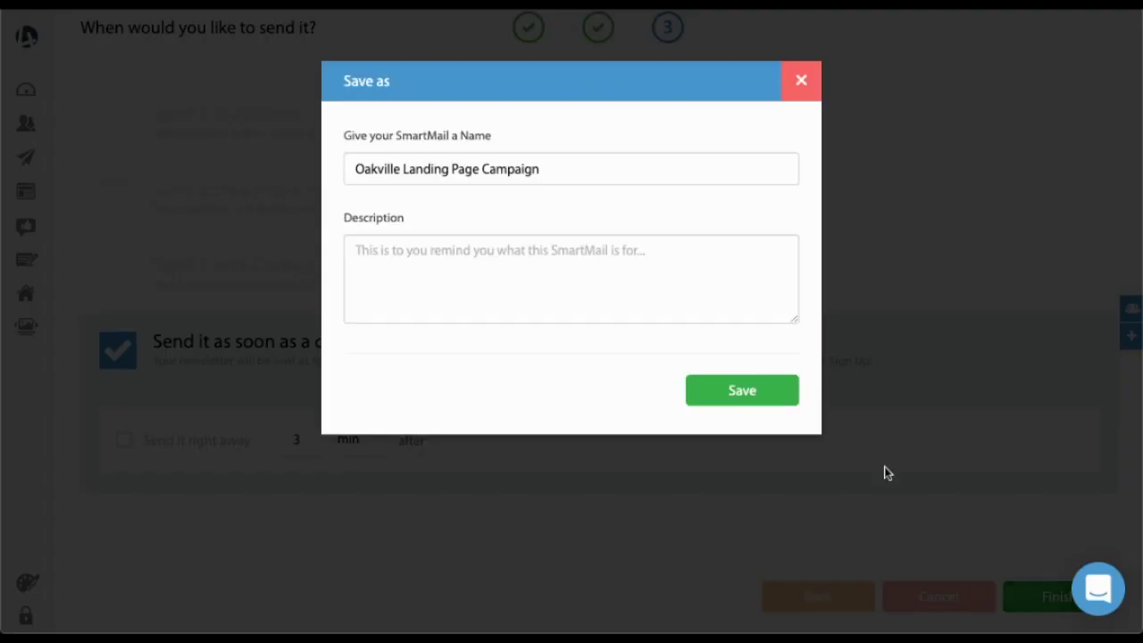
left_click(736, 391)
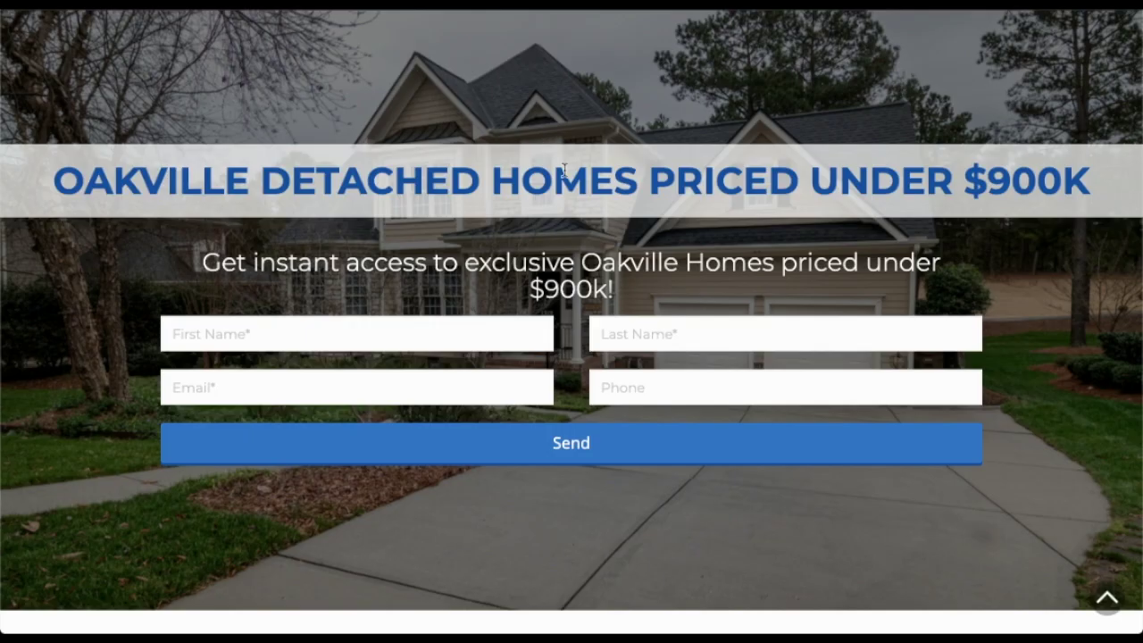
Fill in the landing page form with a test lead's details, including the first name, and submit it
left_click(375, 326)
type("Jones")
key("BackSpace")
key("BackSpace")
key("BackSpace")
type("seph")
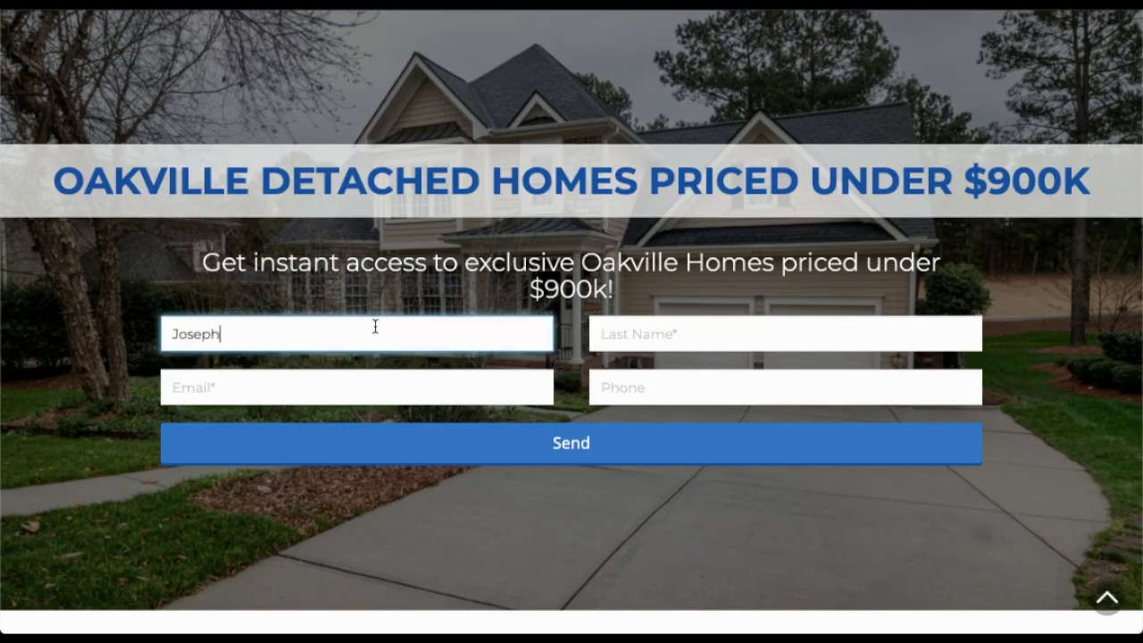
key("Tab")
key("Return")
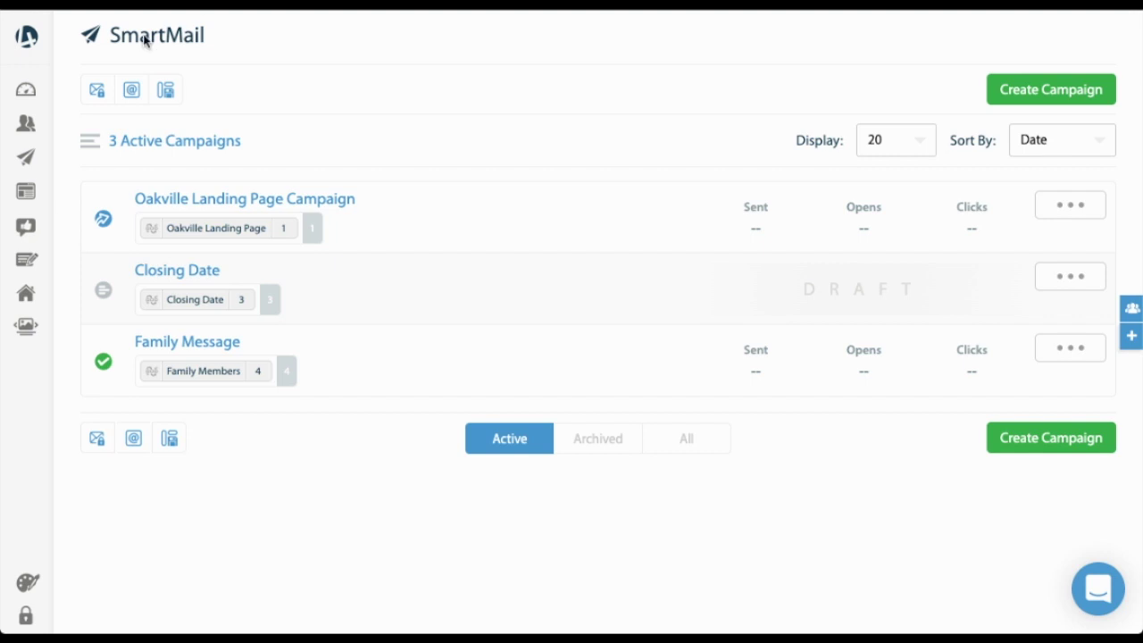
Open the CRM contact list and check the group tag assigned to the newest test lead
mouse_move(30, 205)
left_click(204, 127)
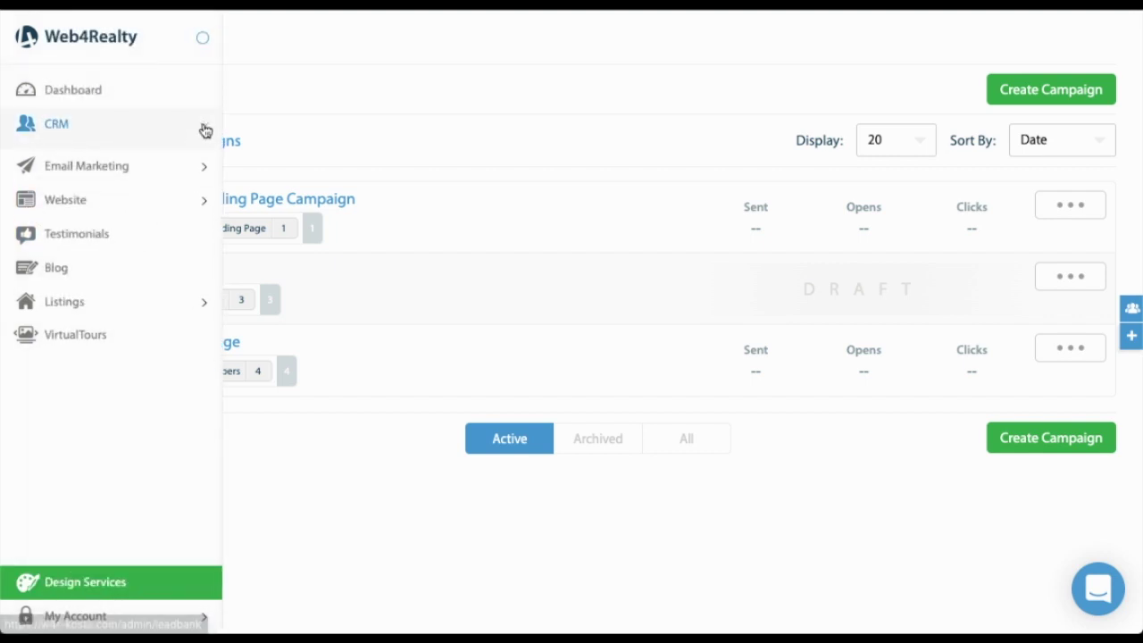
left_click(83, 161)
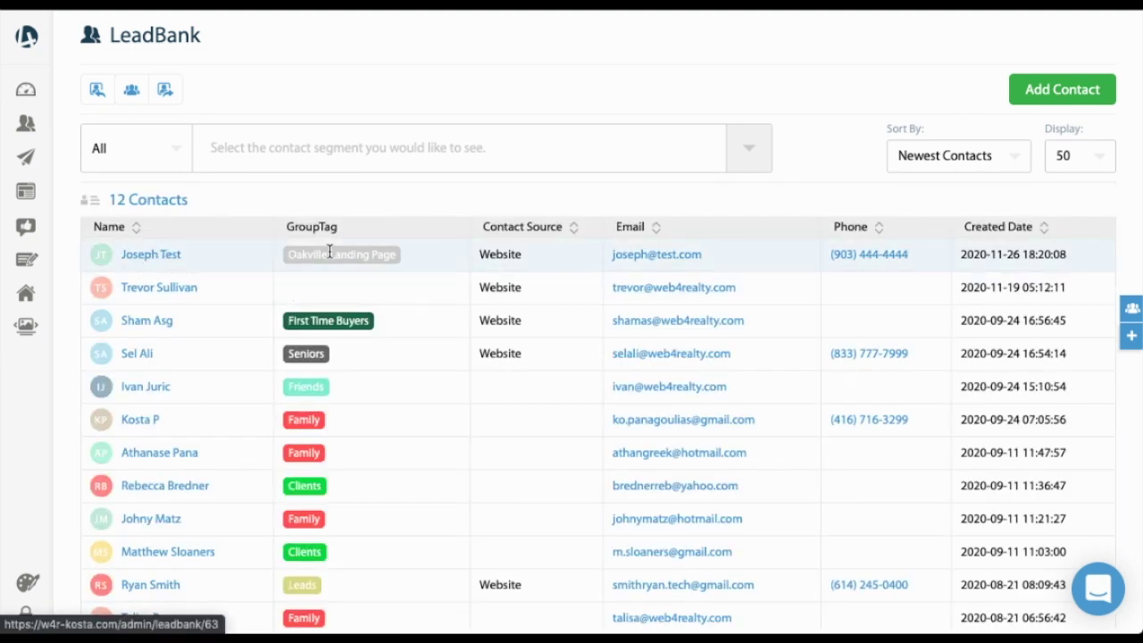
left_click_drag(286, 253, 390, 252)
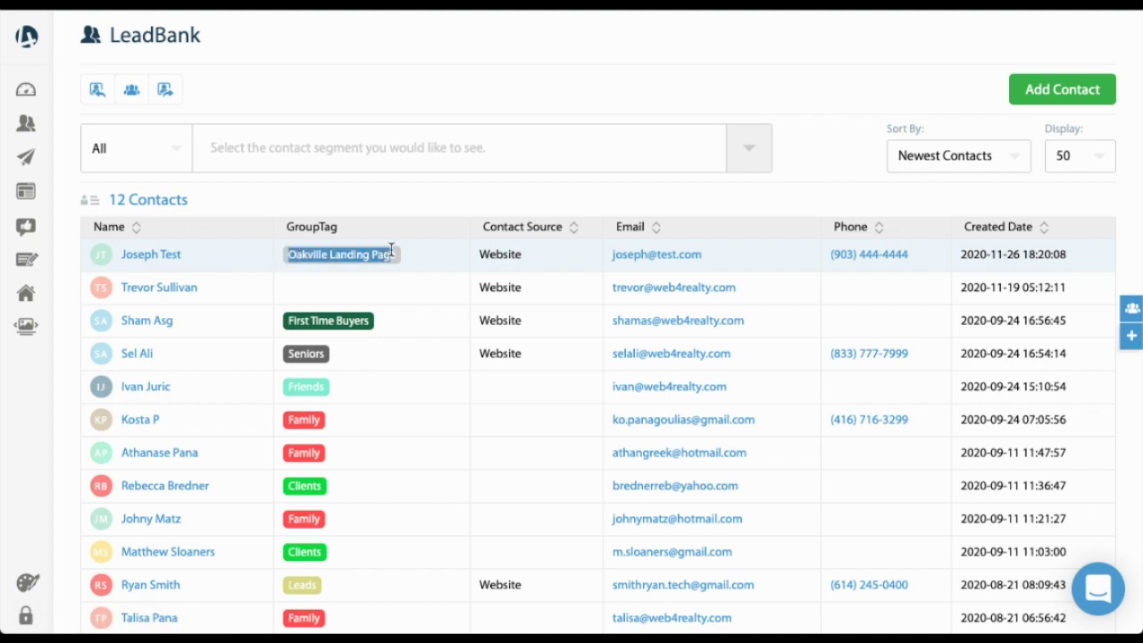
left_click(340, 249)
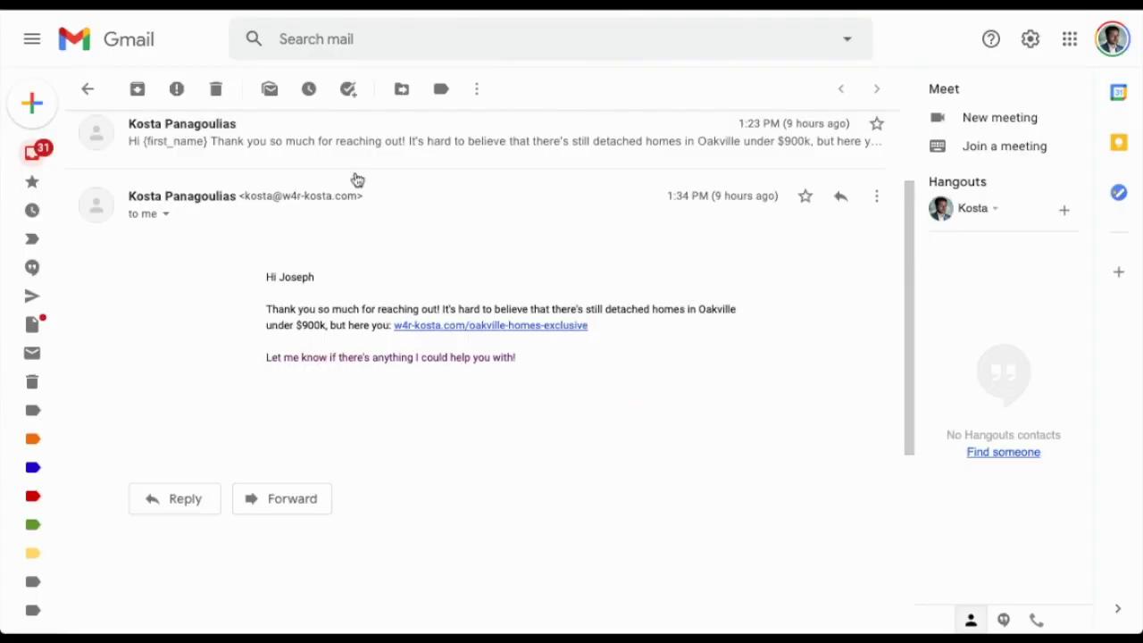
Switch to Gmail and check the greeting and message text of the follow-up email received by the test lead
mouse_move(266, 276)
left_mouse_down()
mouse_move(491, 319)
mouse_move(540, 361)
mouse_move(276, 350)
mouse_move(266, 280)
left_mouse_up()
left_click(540, 362)
left_click(262, 280)
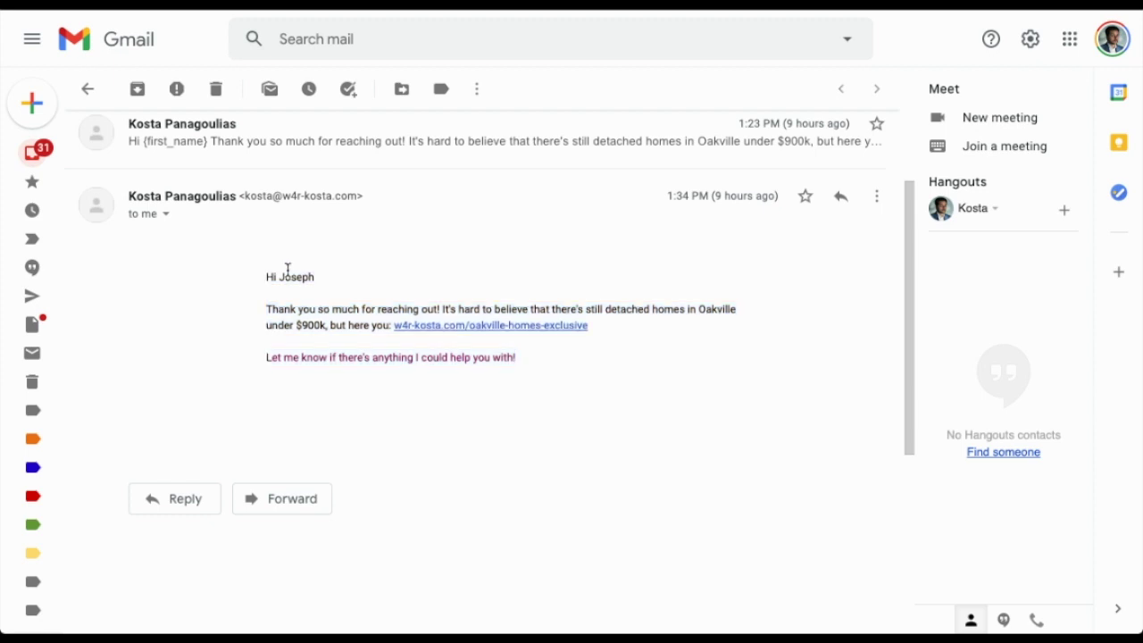